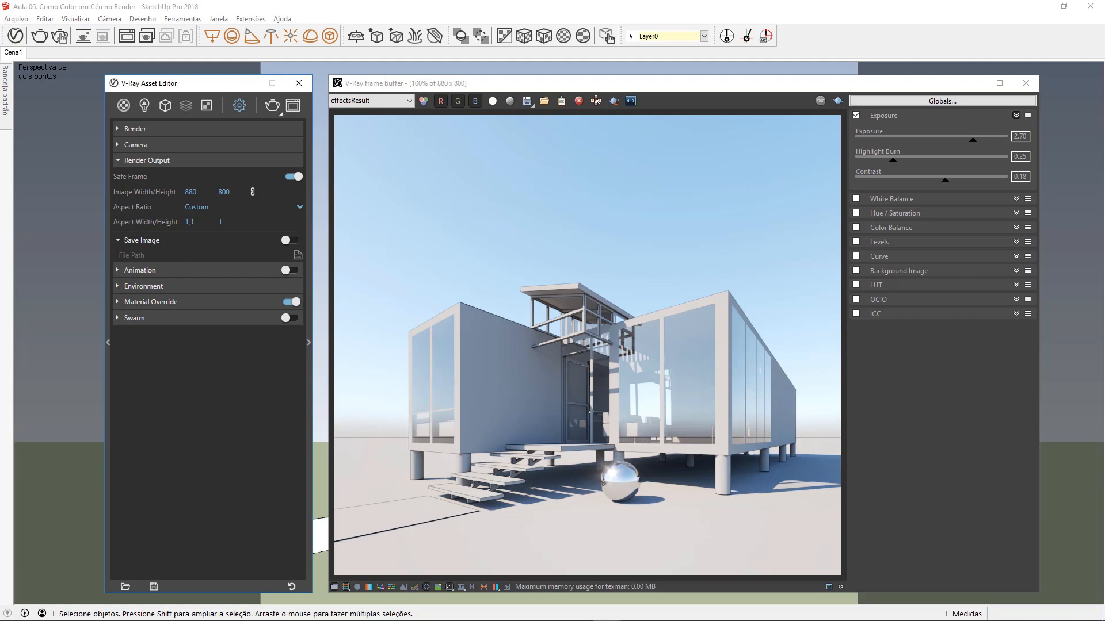
Step: Compare the finished render with the Exposure correction switched off and on
left_click(366, 265)
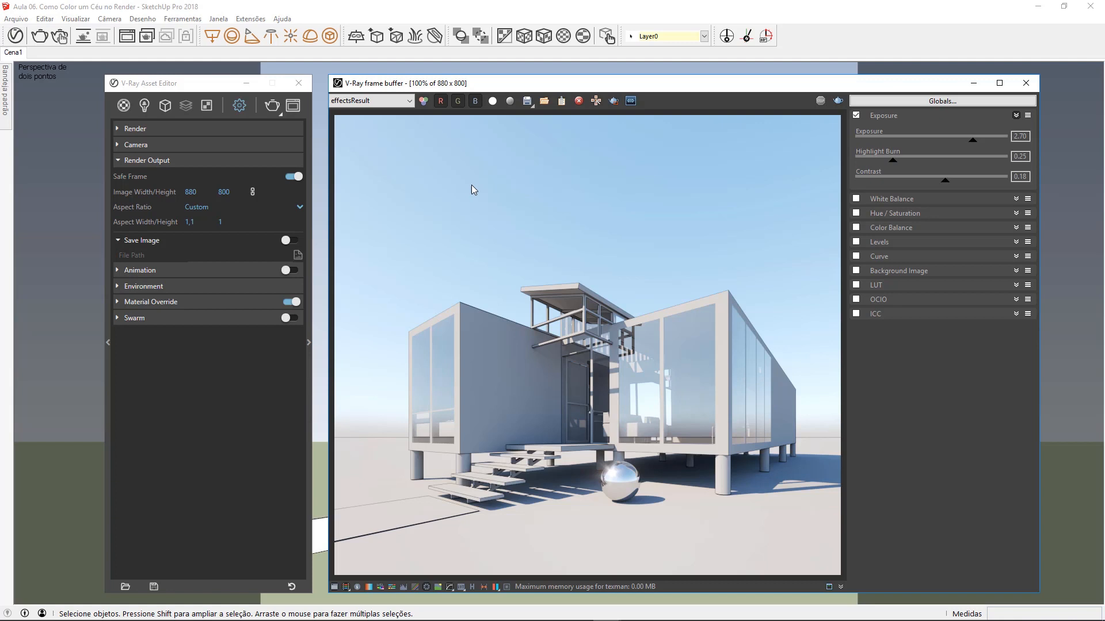
left_click(856, 116)
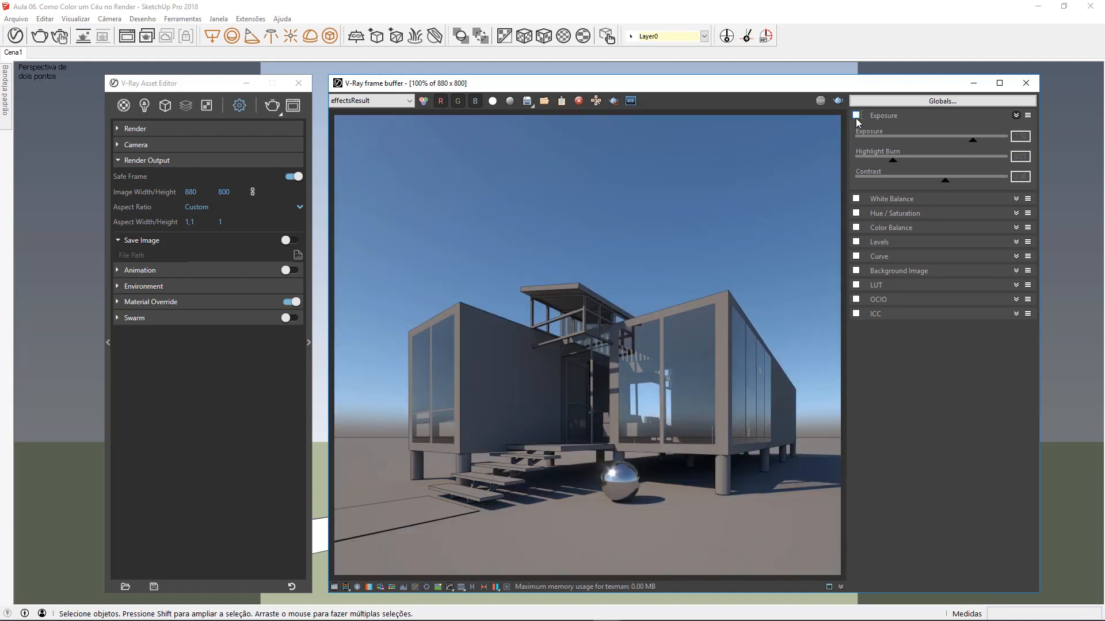
left_click(856, 116)
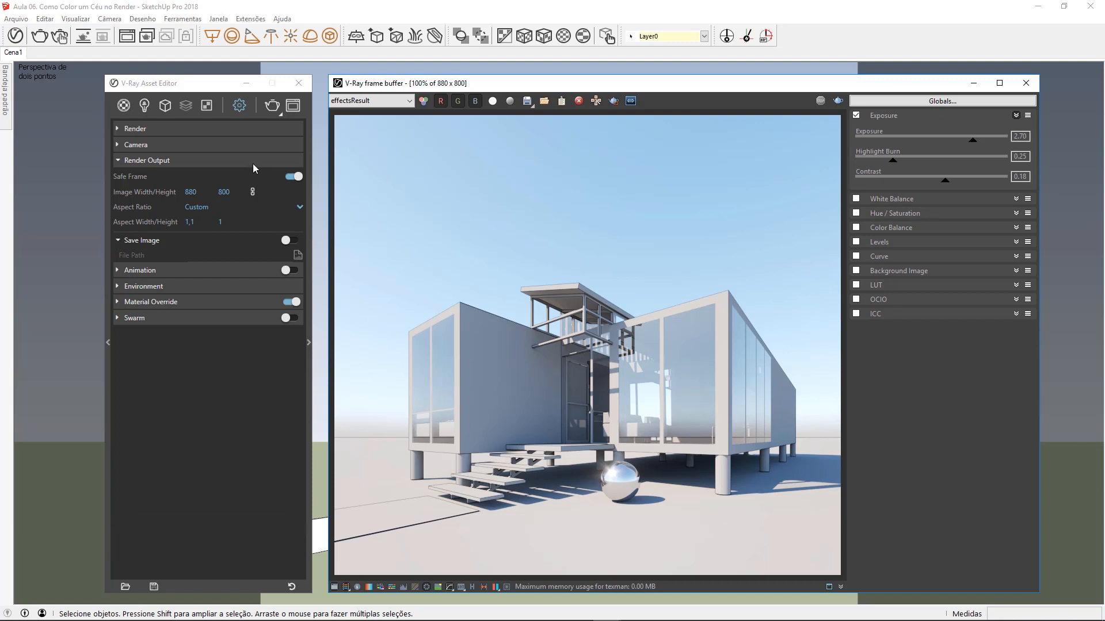
Step: Turn off the SunLight and start an interactive render of the scene
left_click(194, 160)
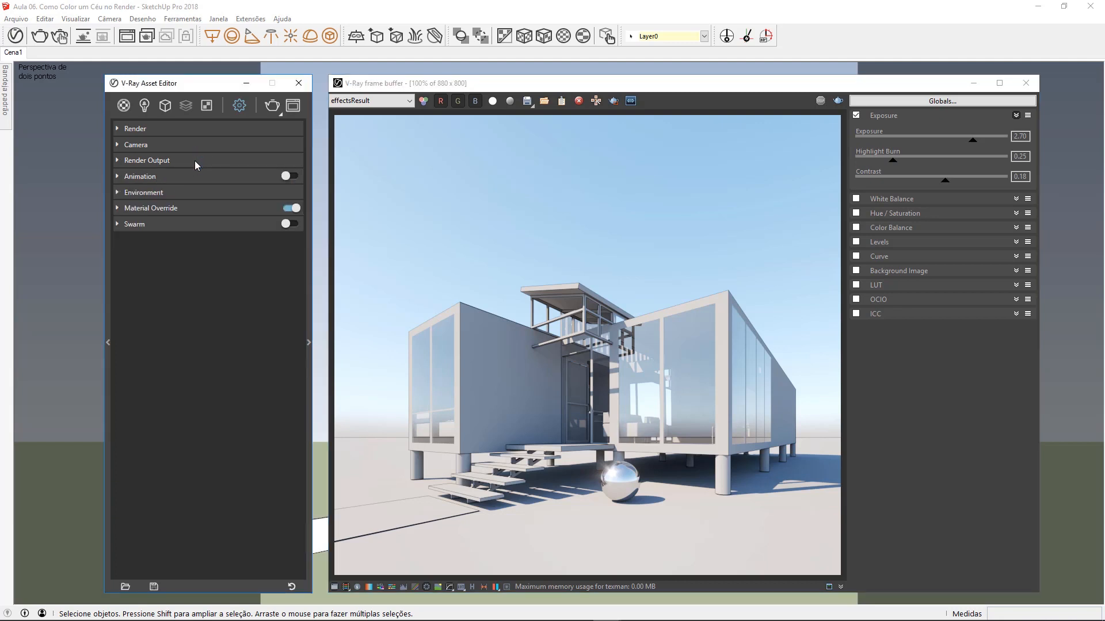
left_click(144, 107)
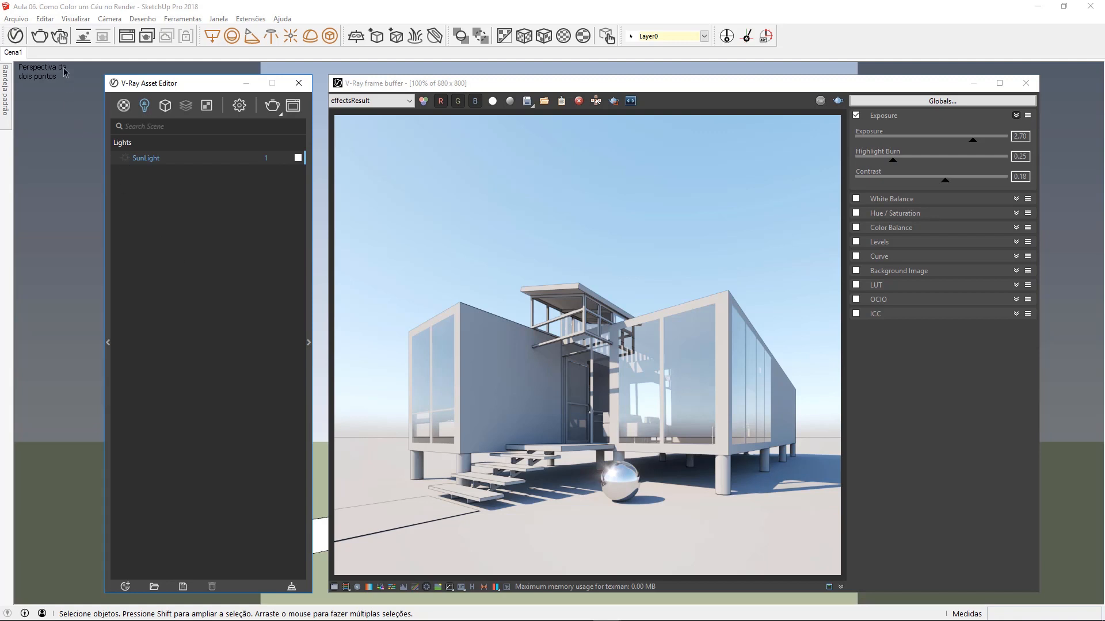
left_click(60, 37)
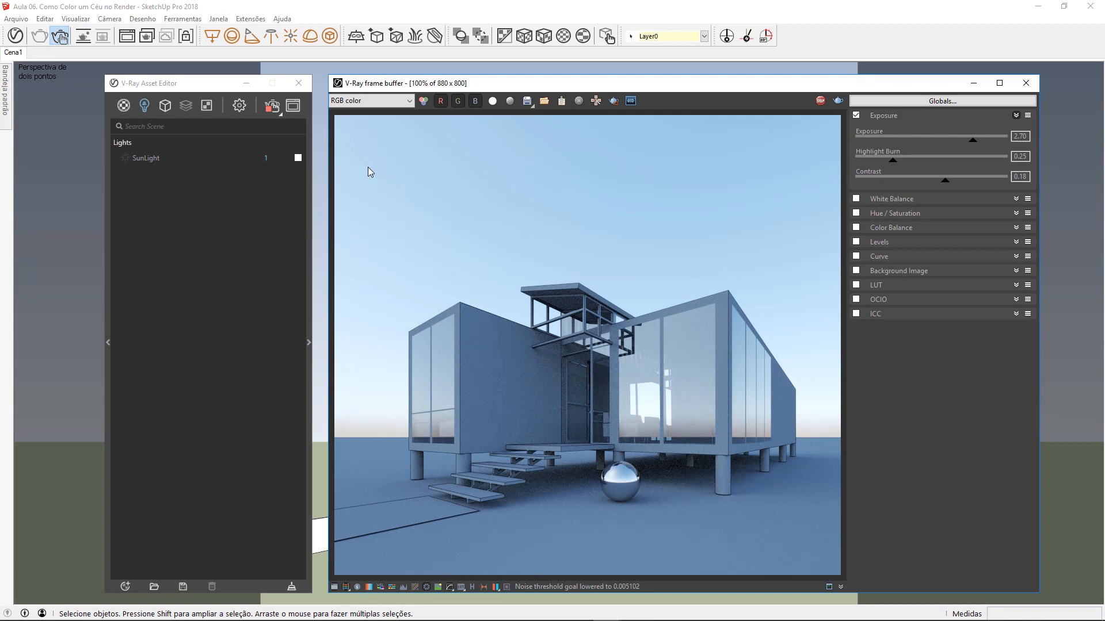
Step: Replace the environment background's Sky texture with a Bitmap that loads the symmetrical garden HDR file
left_click(235, 111)
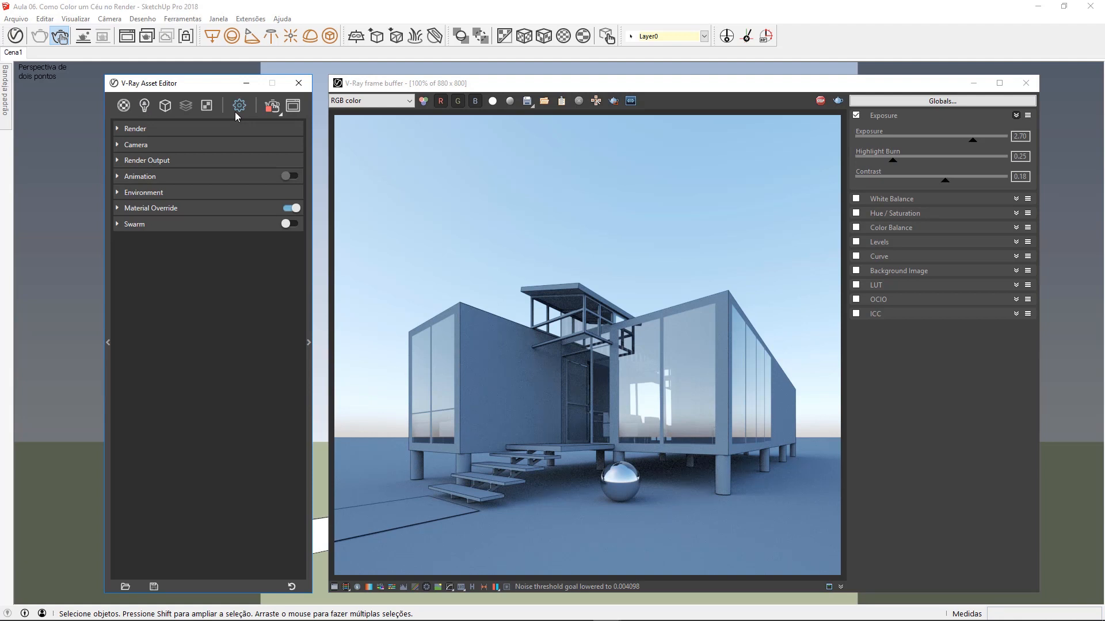
left_click(173, 192)
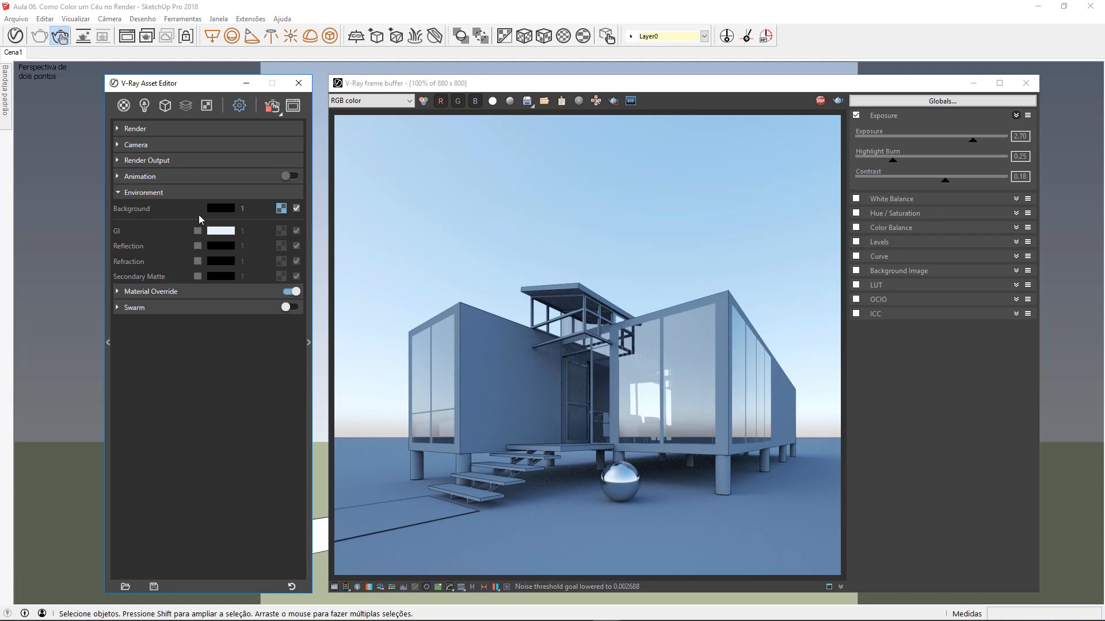
left_click(281, 213)
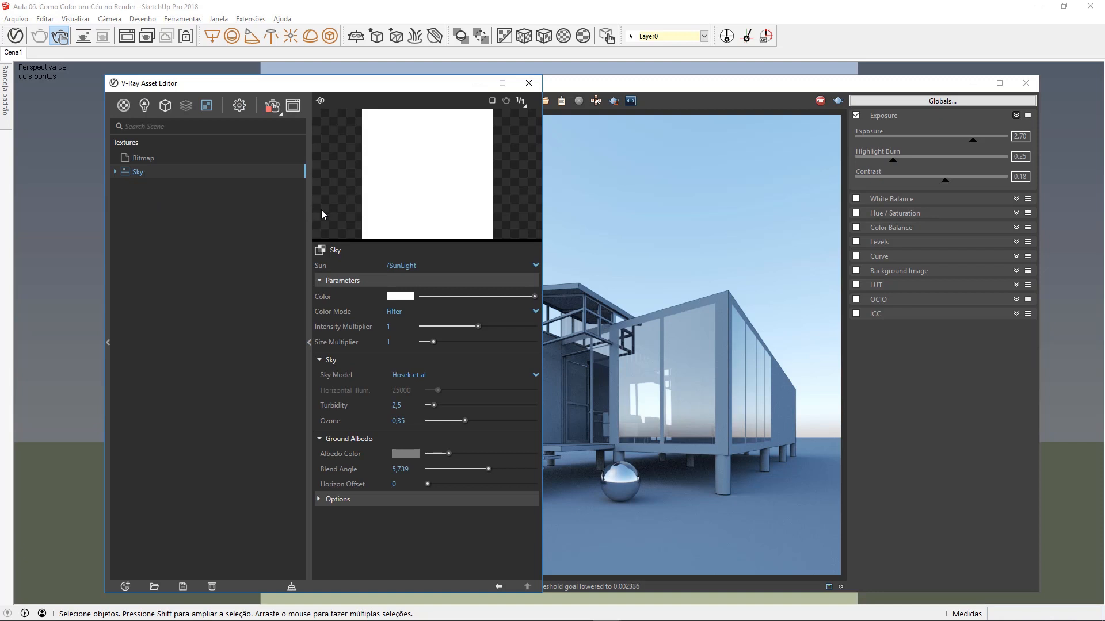
left_click_drag(348, 242, 358, 324)
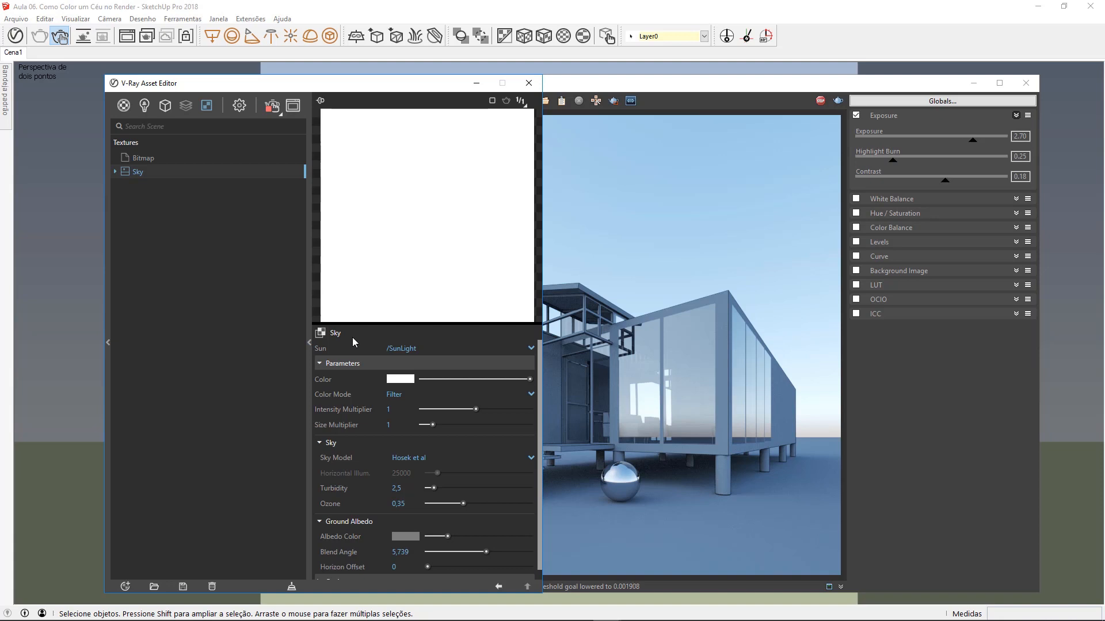
left_click(320, 334)
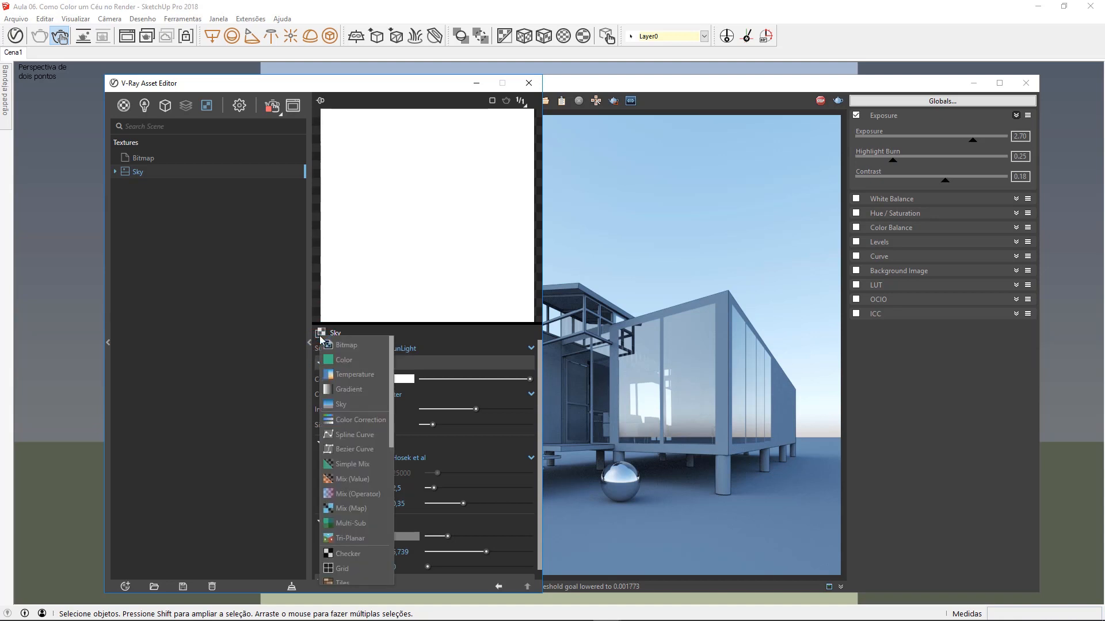
left_click(370, 346)
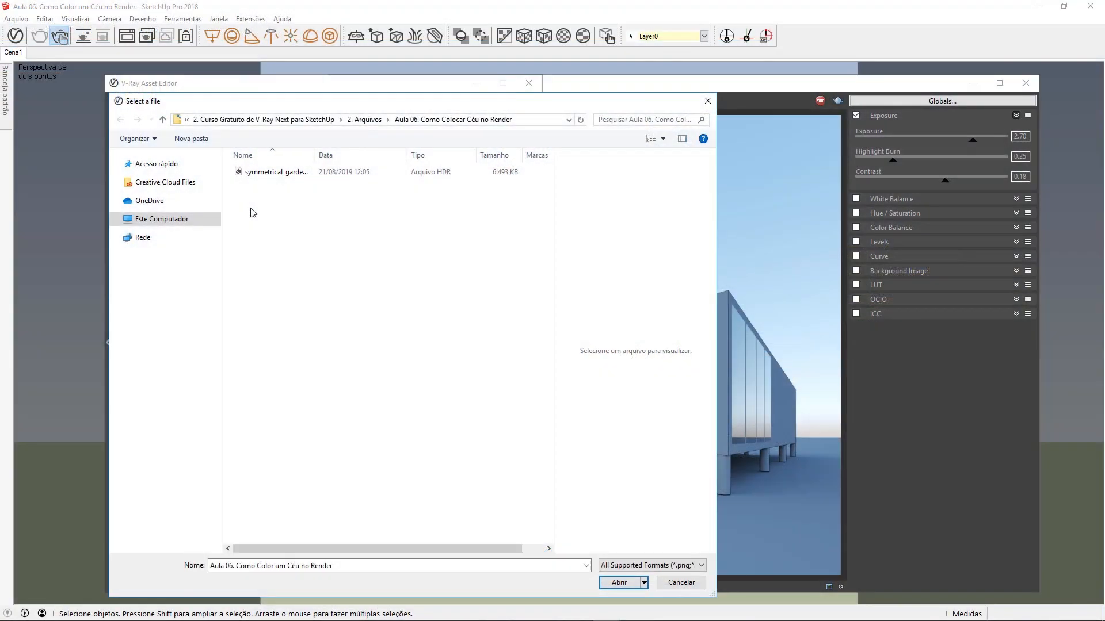
double_click(274, 173)
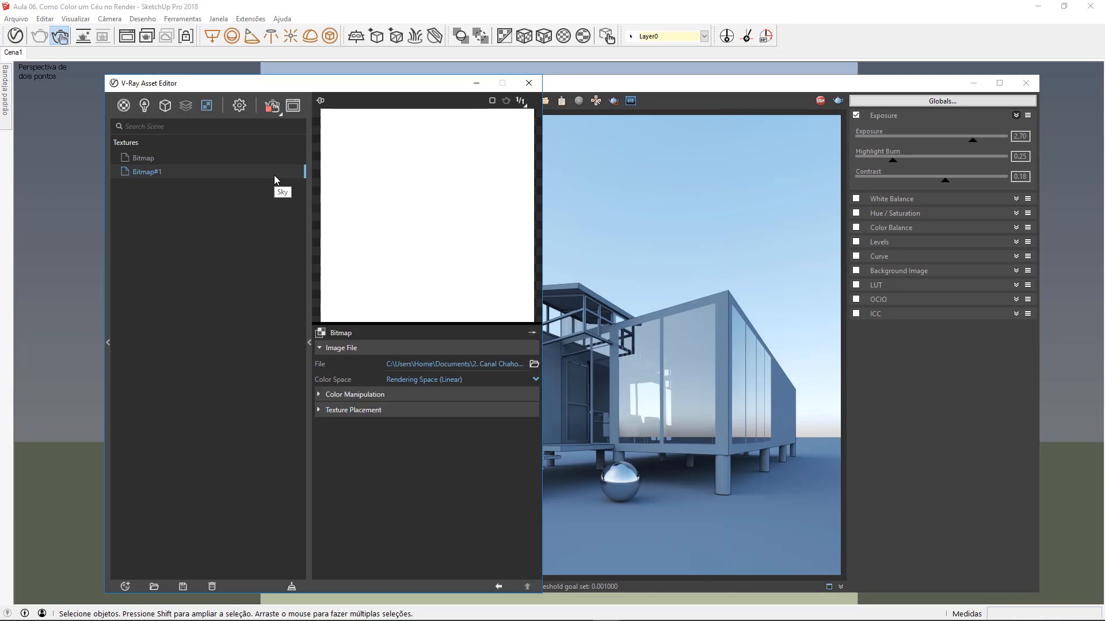
Step: Try an intensity of 10 for the environment background, settling on 20
left_click(496, 587)
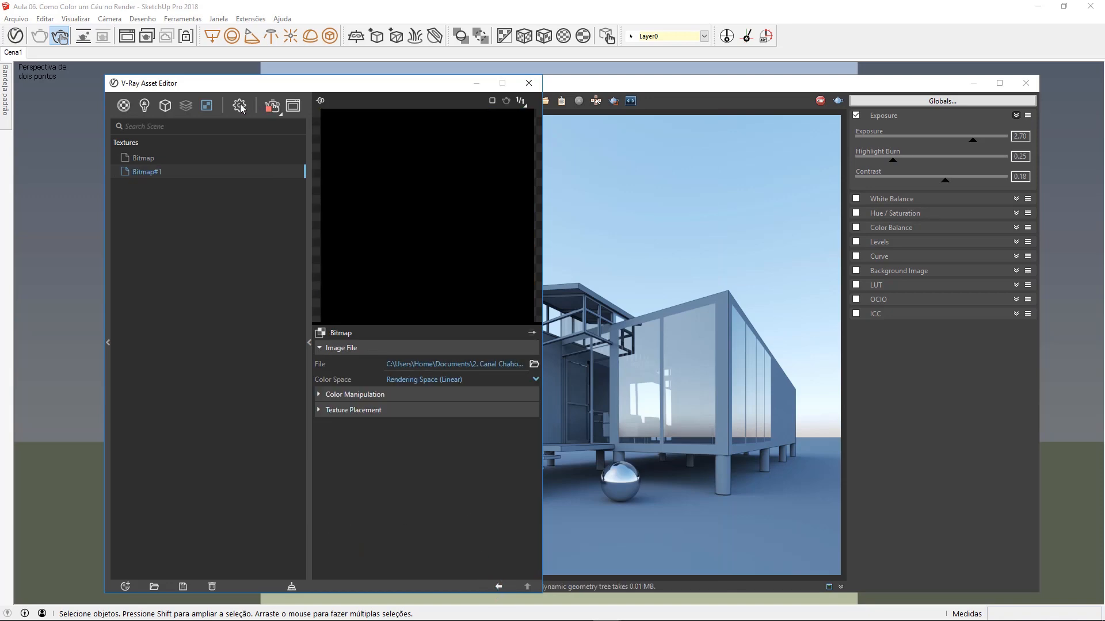
left_click(239, 106)
left_click(311, 234)
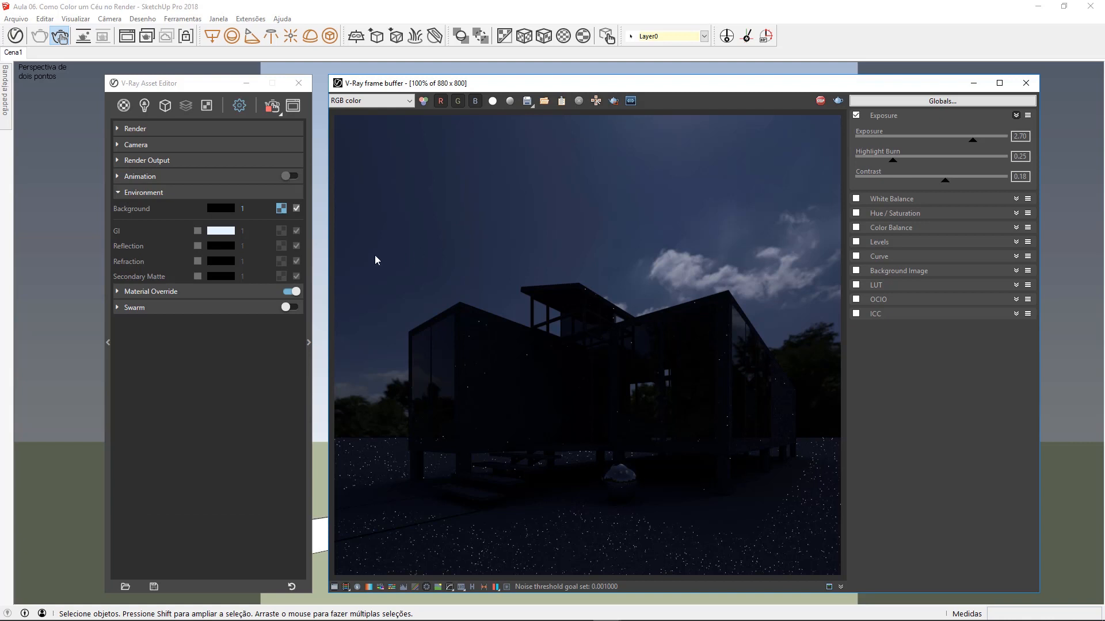
left_click(251, 207)
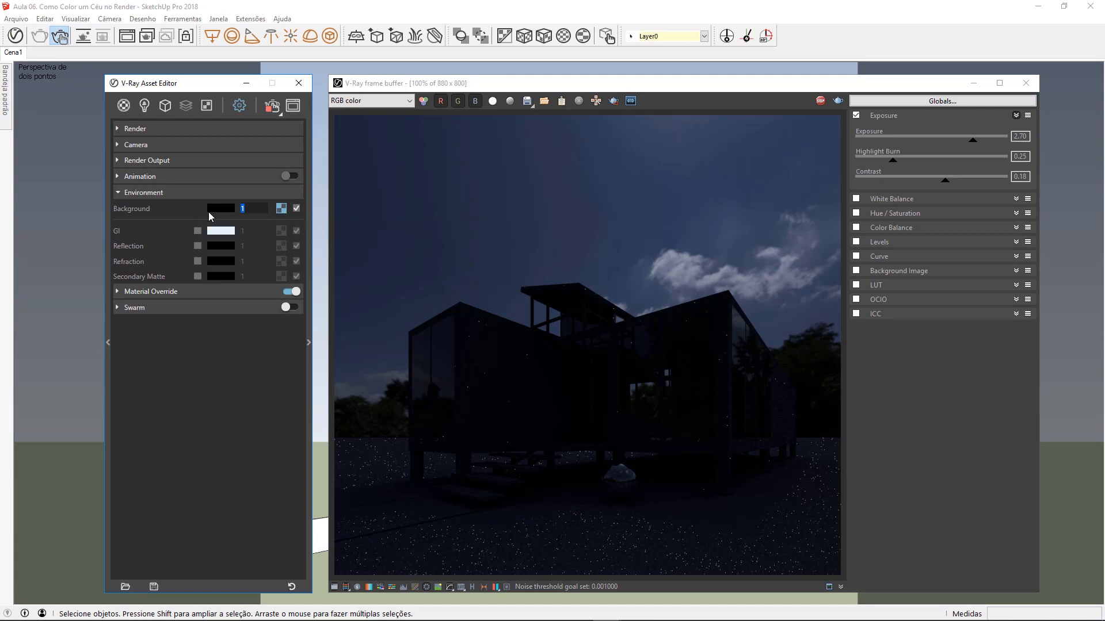
left_click(256, 210)
double_click(242, 210)
type("10")
key("Return")
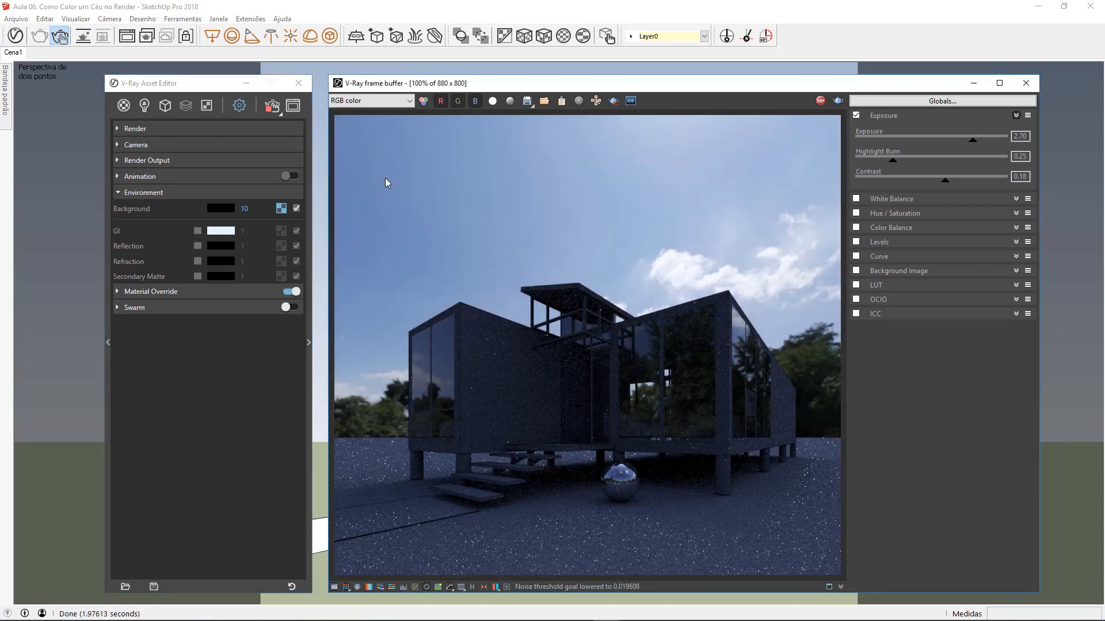
left_click_drag(263, 209, 233, 211)
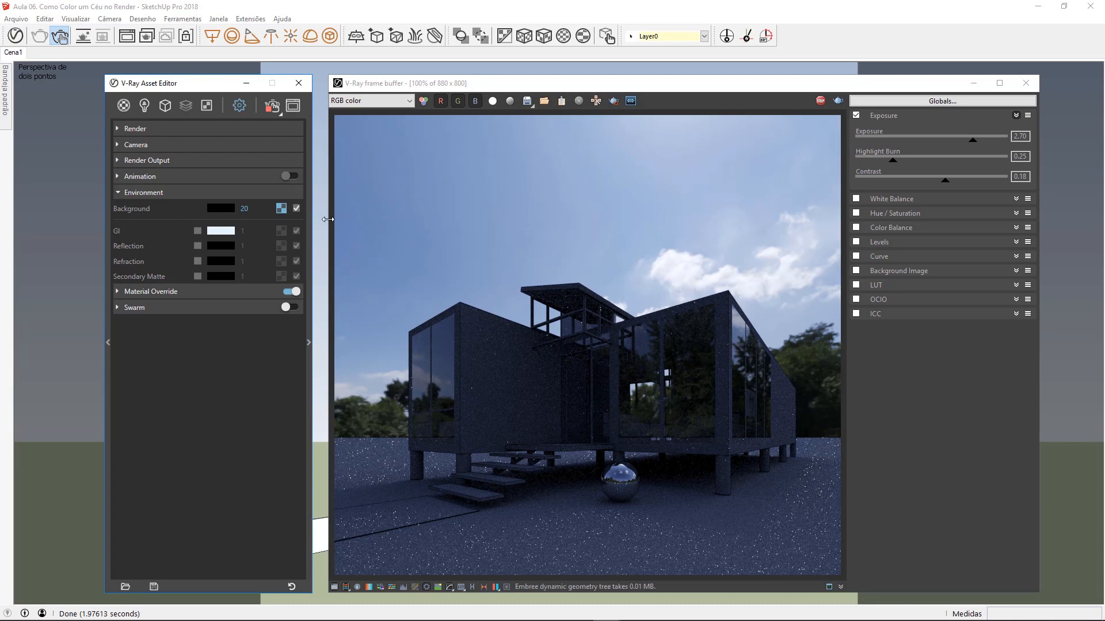
left_click(375, 190)
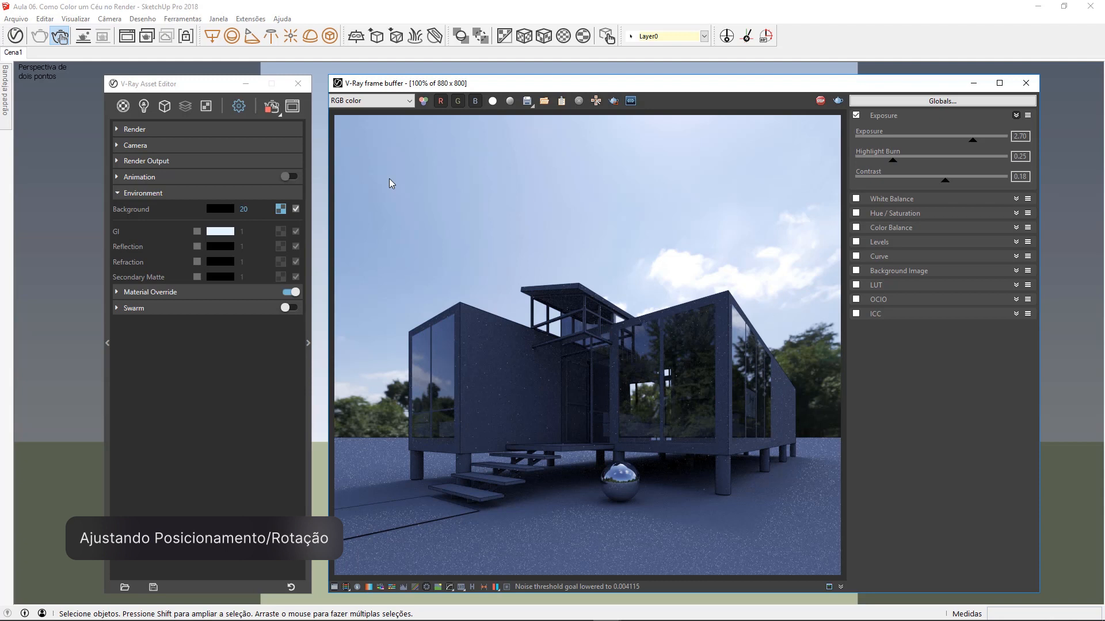
Step: Try a horizontal rotation of 45 in the HDR background's texture placement, settling on 90
left_click(281, 210)
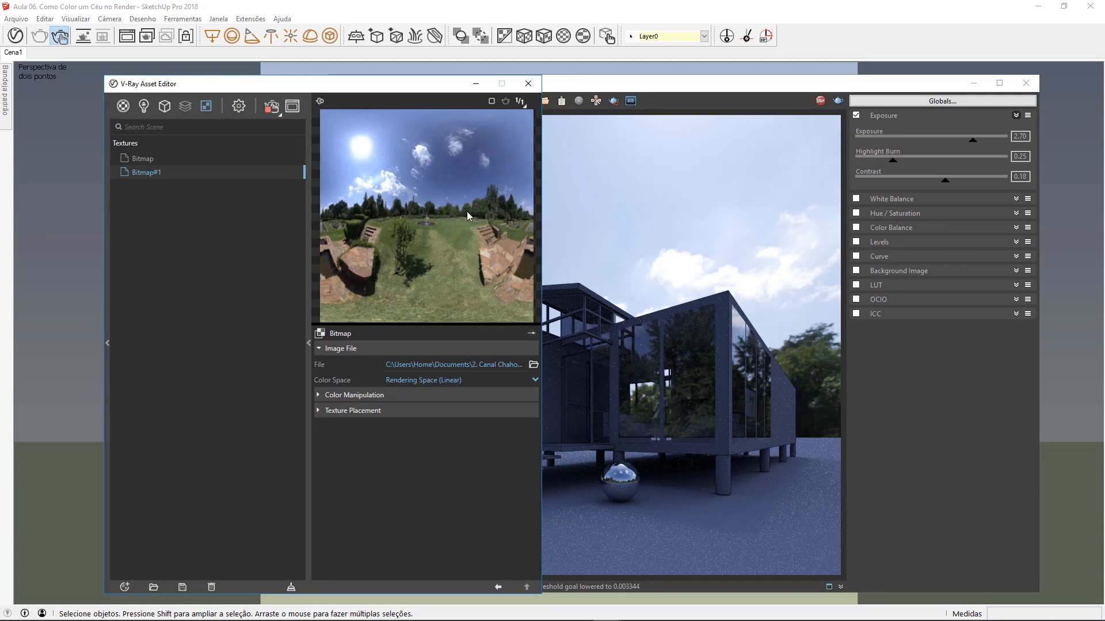
left_click(393, 412)
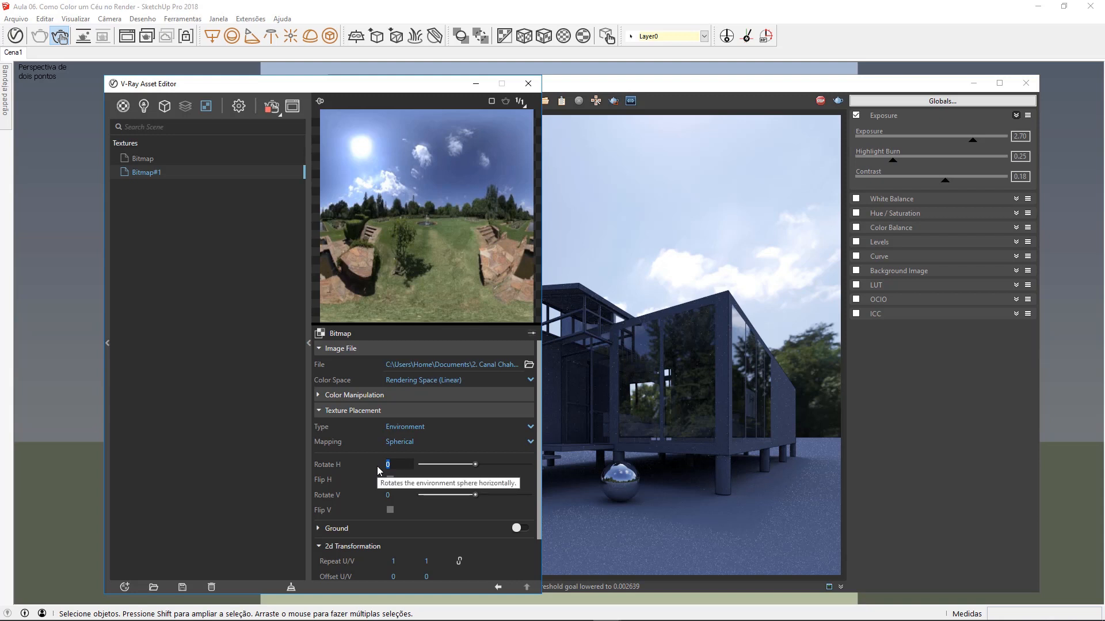
type("45")
key("Return")
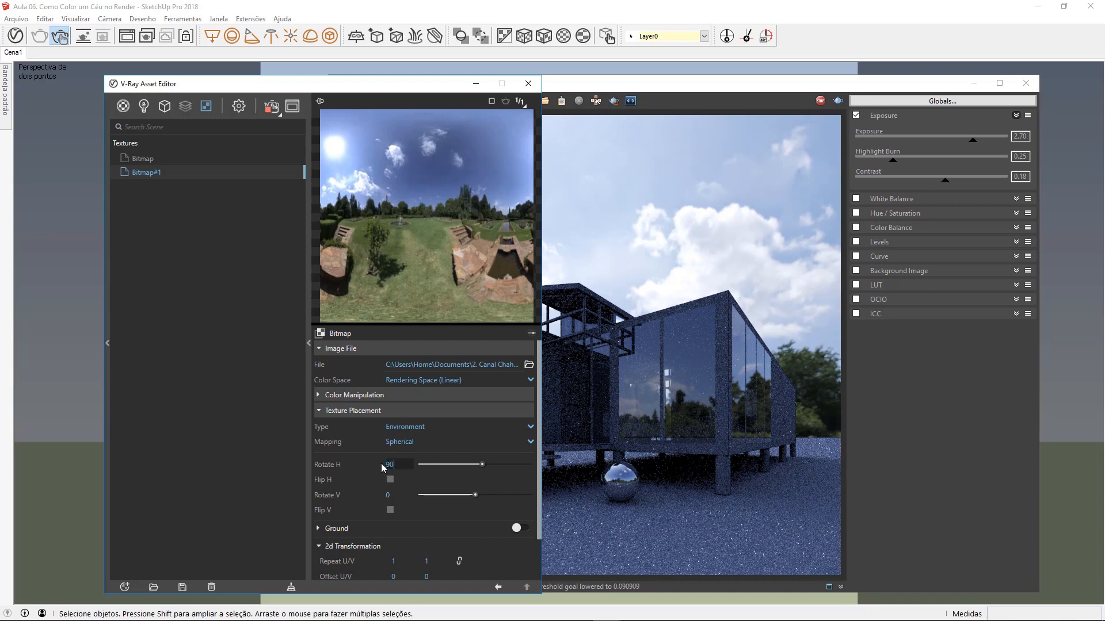
type("90")
key("Return")
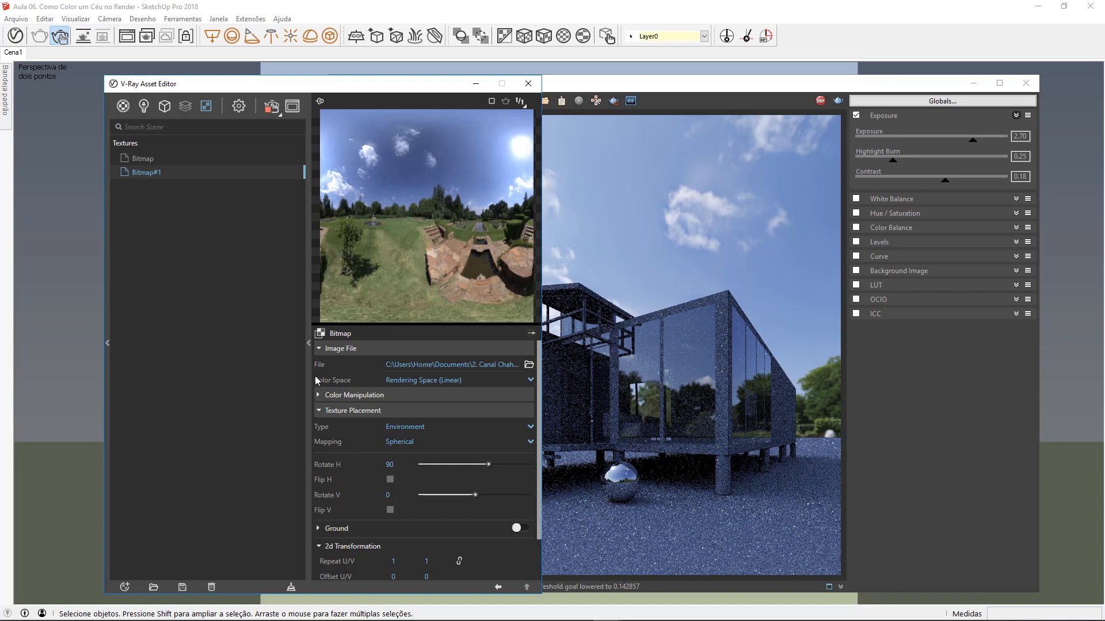
Step: Stop the interactive render, disable Interactive mode in the render settings, and render the final image
left_click(308, 361)
left_click(820, 100)
left_click(241, 108)
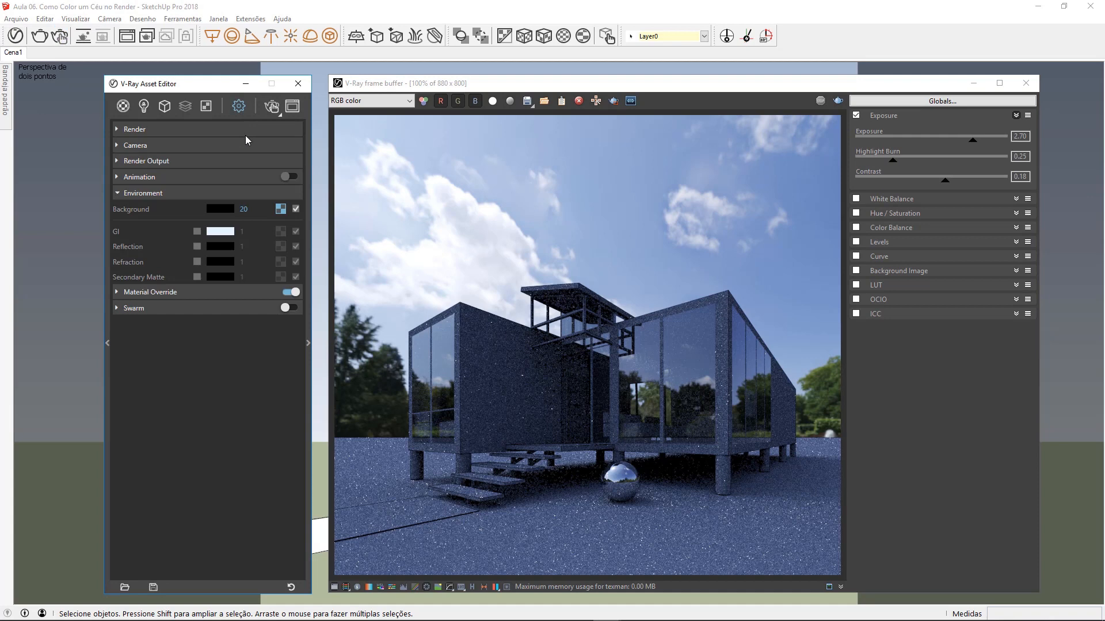
left_click(247, 132)
left_click(291, 161)
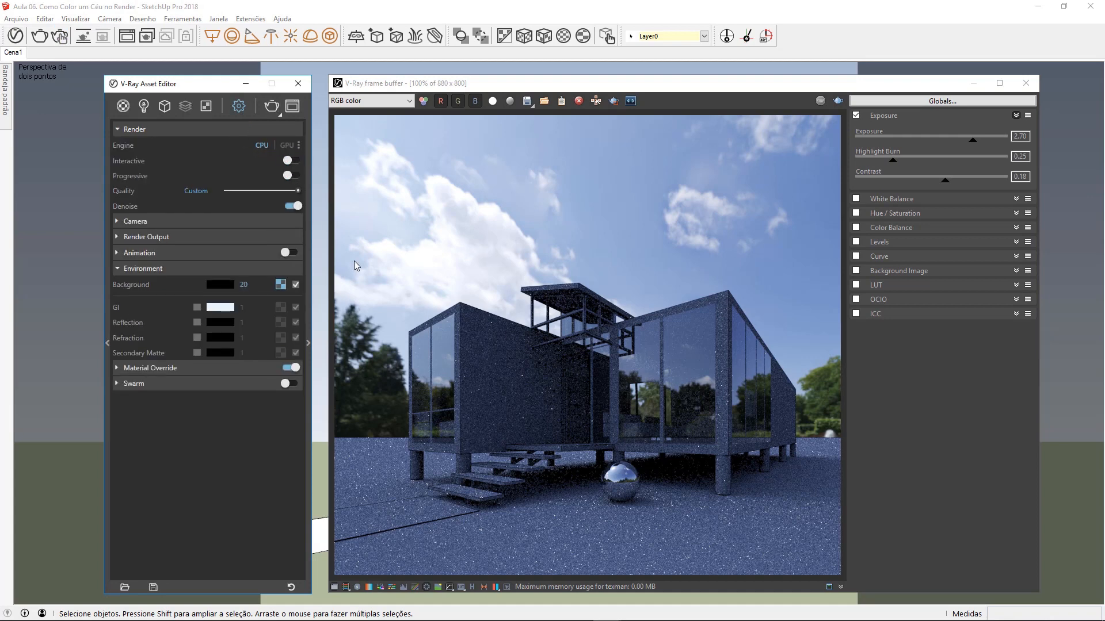
left_click(838, 101)
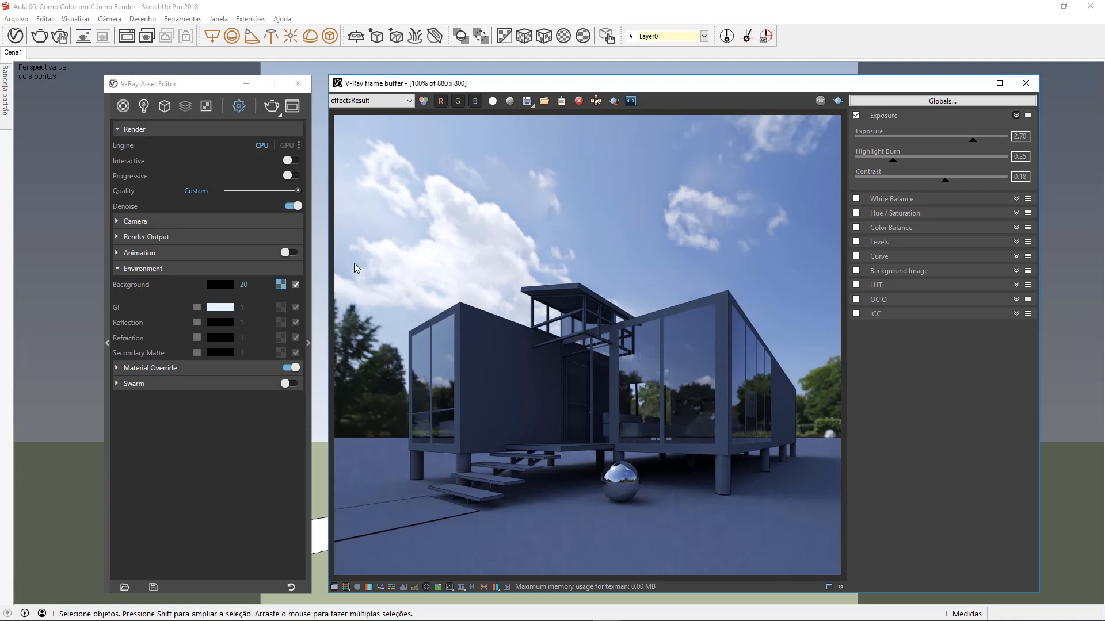
Step: Turn the SunLight back on and return to the environment settings with the render options collapsed
left_click(147, 109)
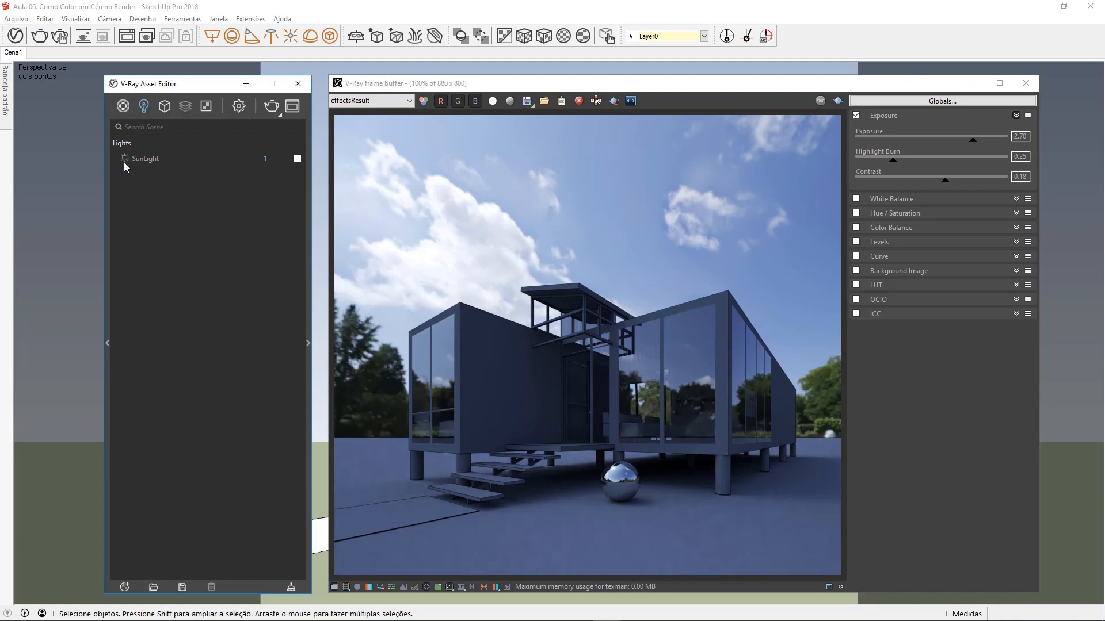
left_click(239, 106)
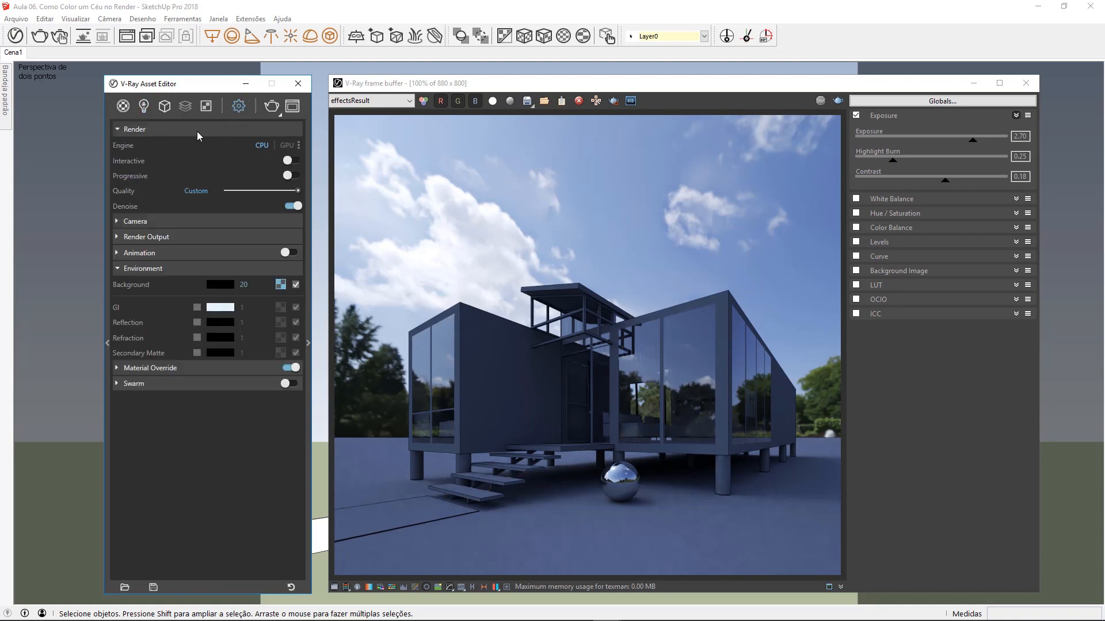
left_click(197, 136)
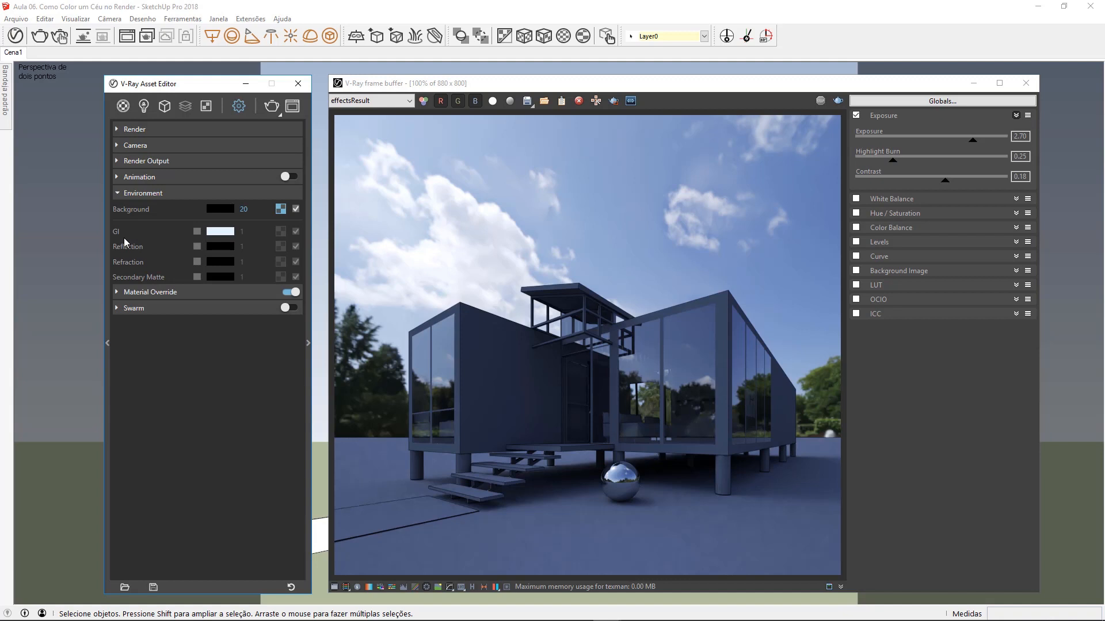
Step: Disable Global Illumination in the advanced render settings and render the scene without it
left_click(309, 309)
left_click(363, 122)
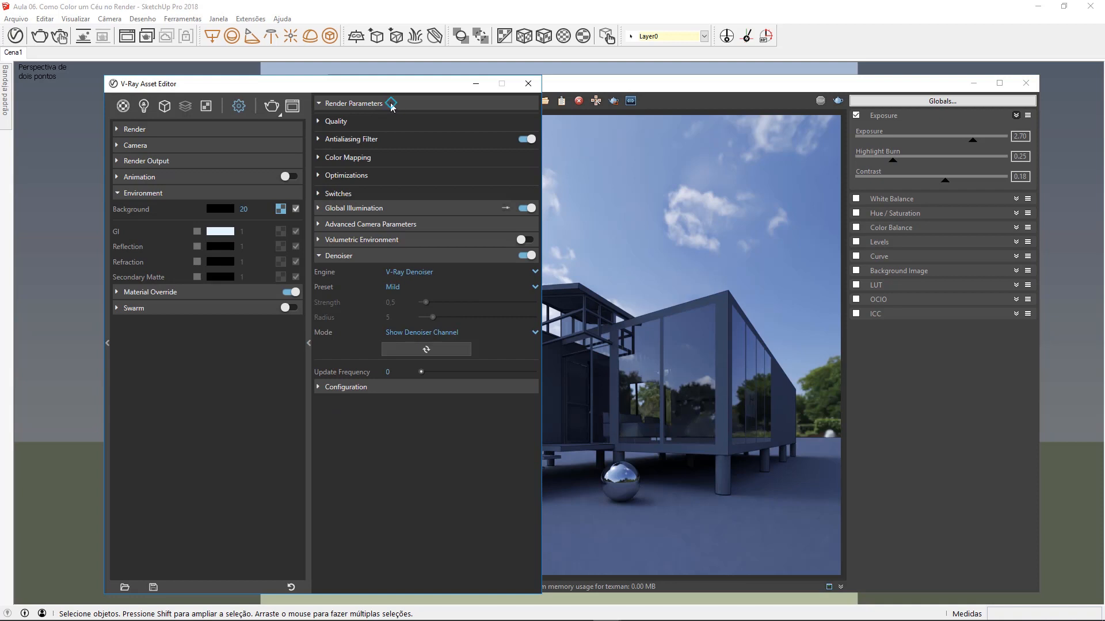
left_click(391, 106)
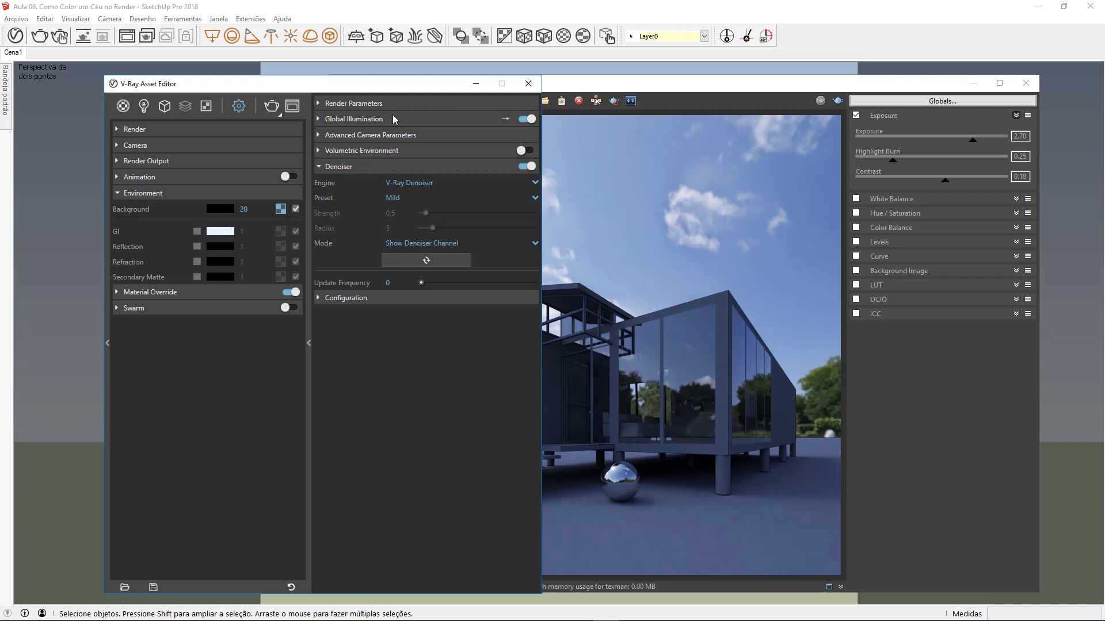
left_click(527, 119)
left_click(416, 168)
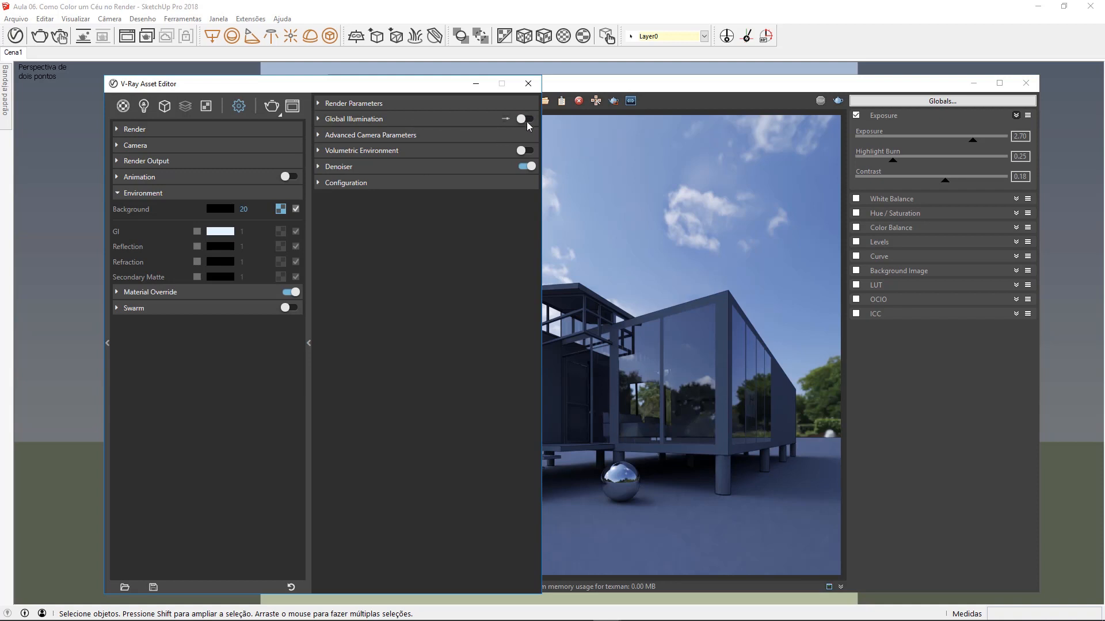
left_click(309, 205)
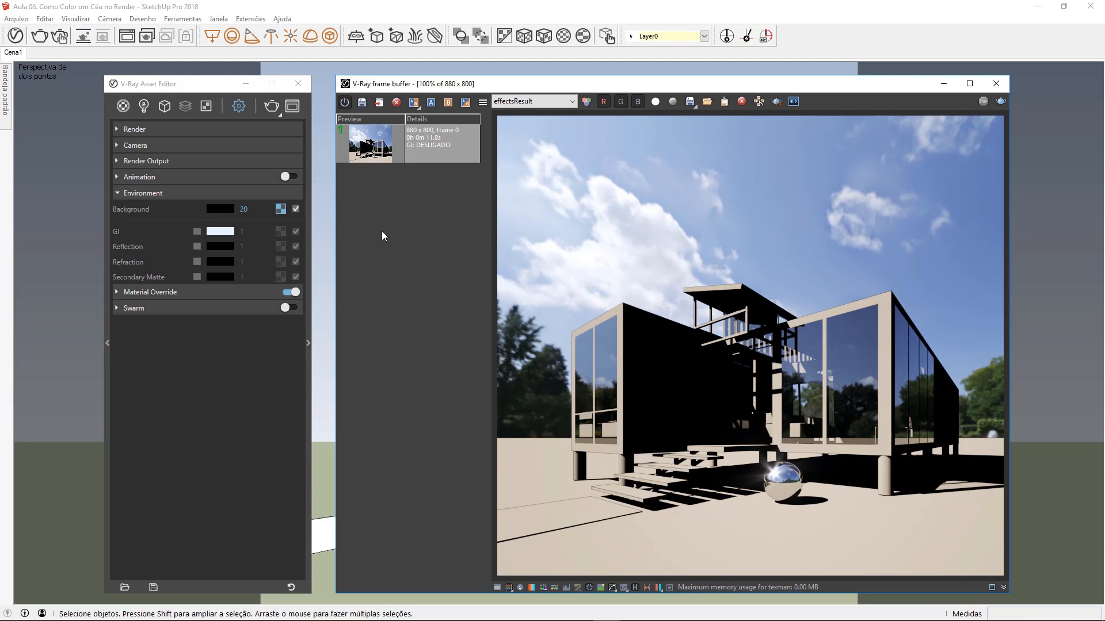
Step: Turn Global Illumination back on and render the scene again for comparison
left_click(308, 275)
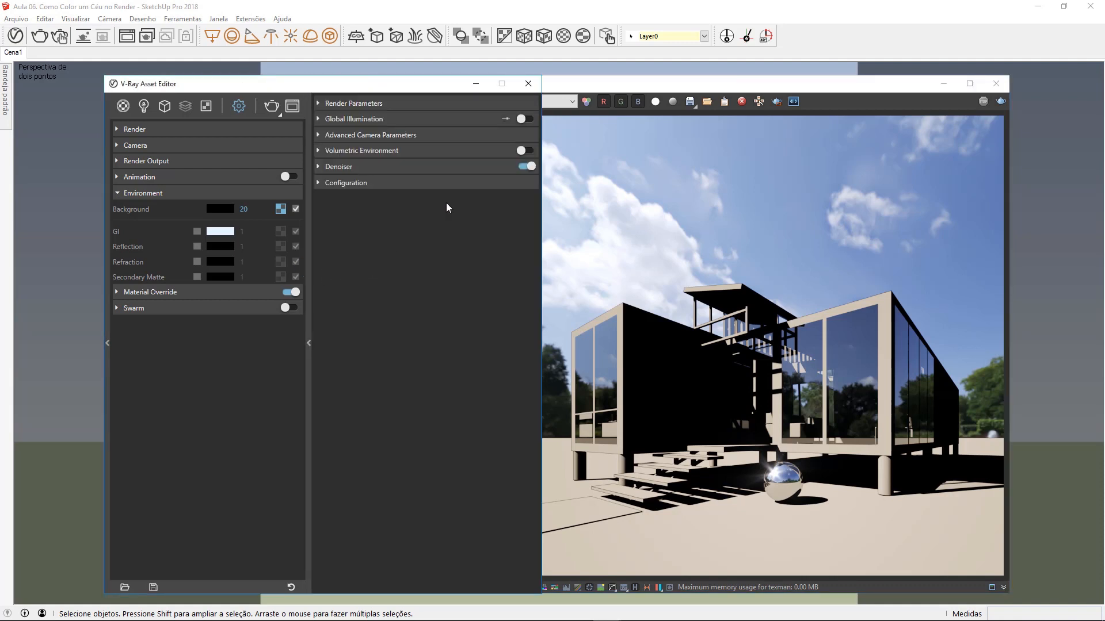
left_click(308, 270)
left_click(1000, 102)
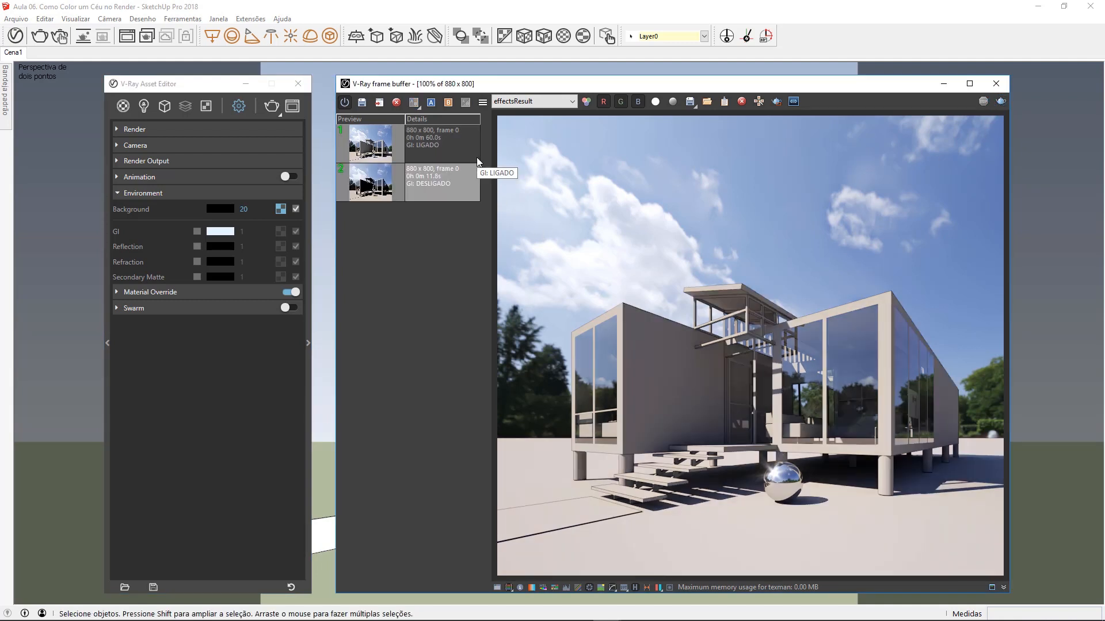
Step: Compare the GI: DESLIGADO render as A with the GI: LIGADO render as B by sweeping the divider across the image
left_click(427, 195)
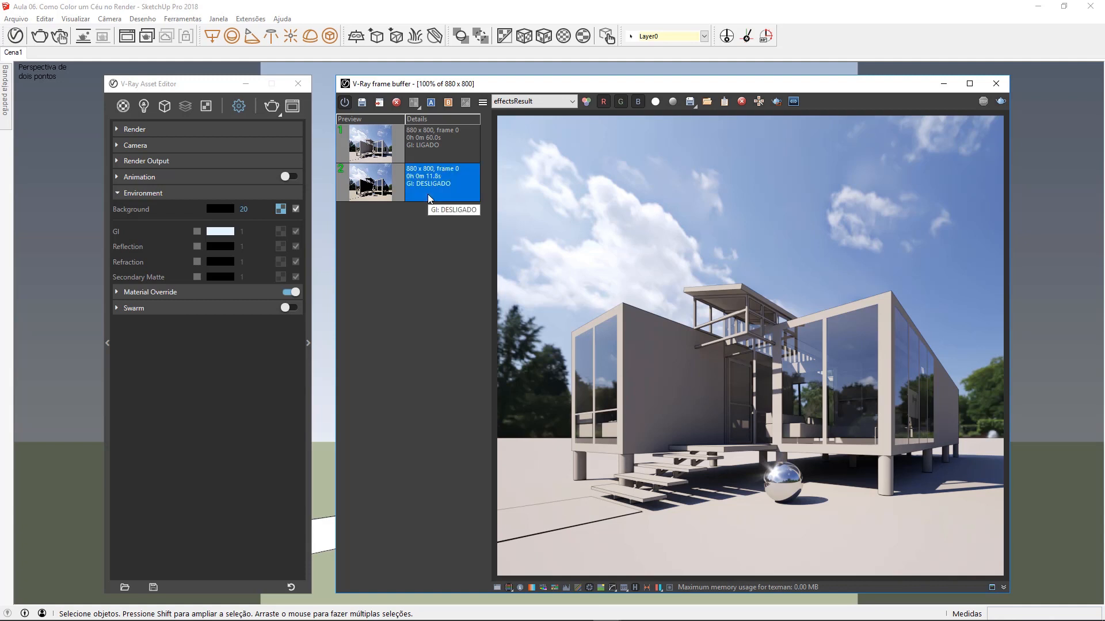
left_click(431, 103)
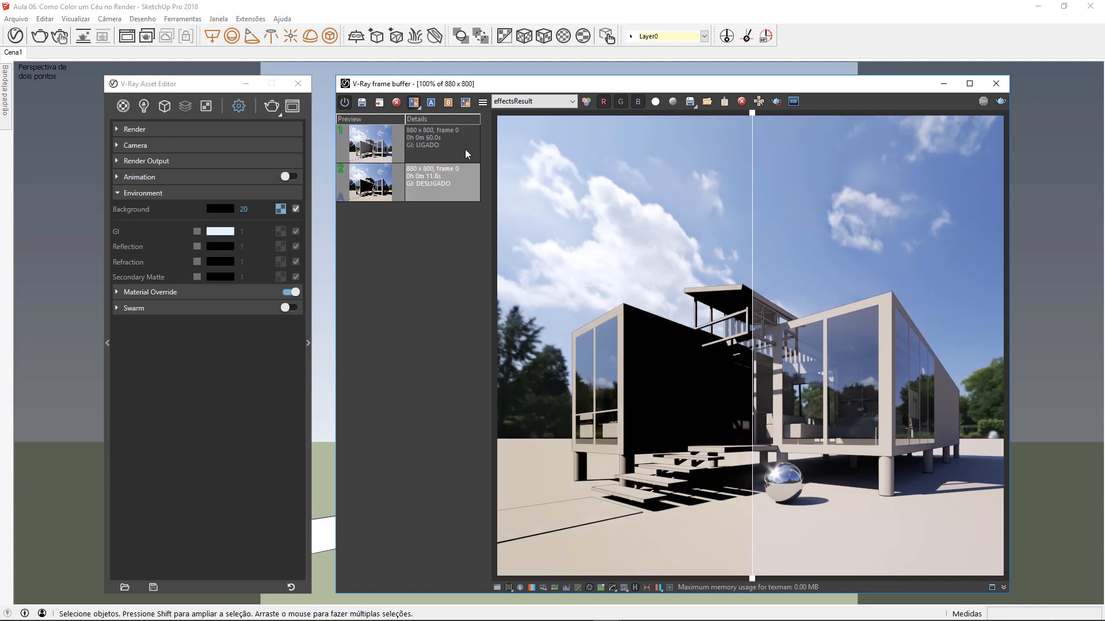
left_click(465, 149)
left_click(448, 103)
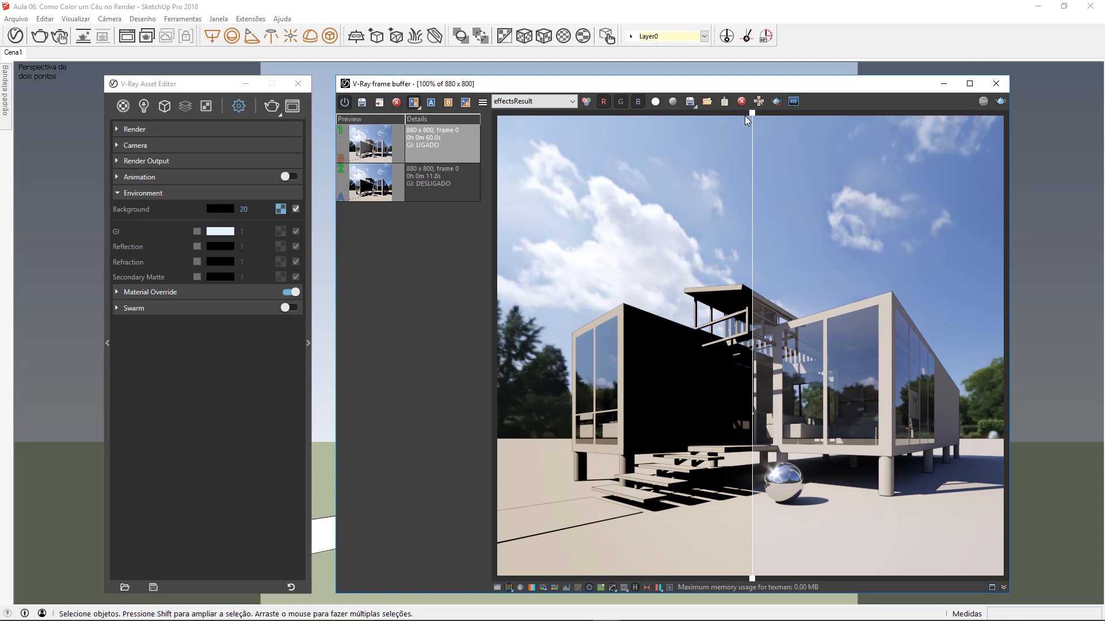
left_click_drag(752, 118, 1004, 138)
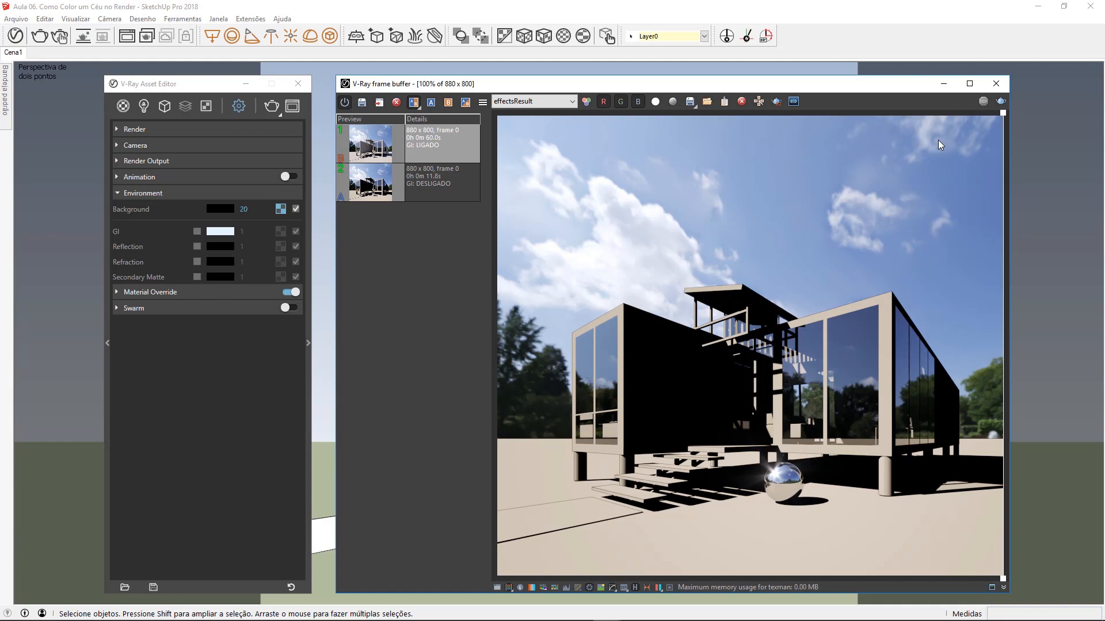
left_click_drag(1004, 118, 488, 148)
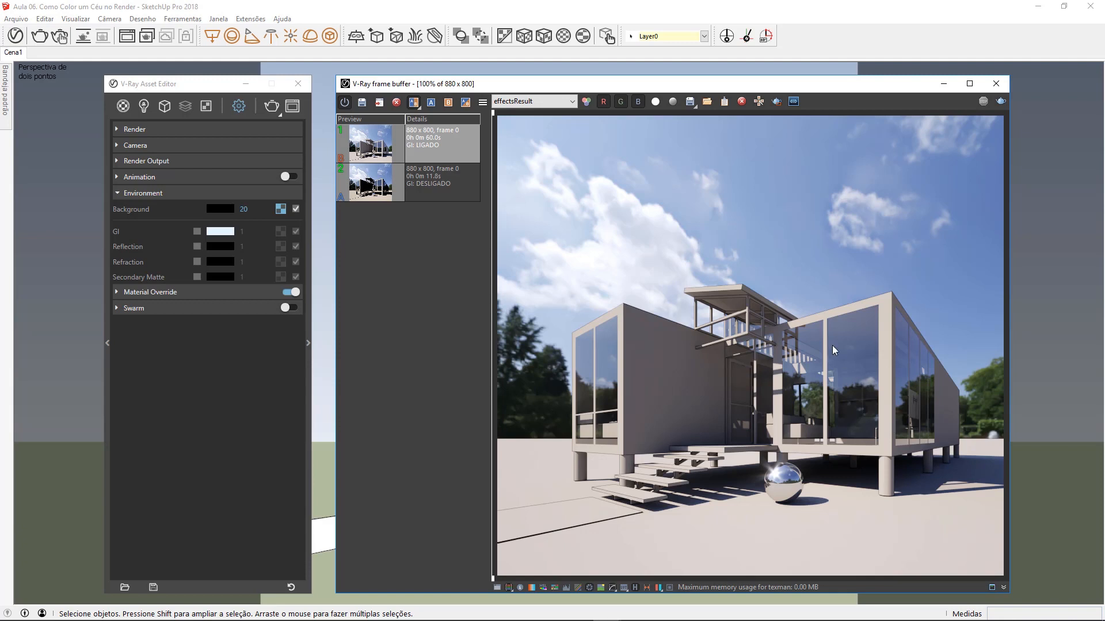
left_click_drag(495, 118, 1002, 126)
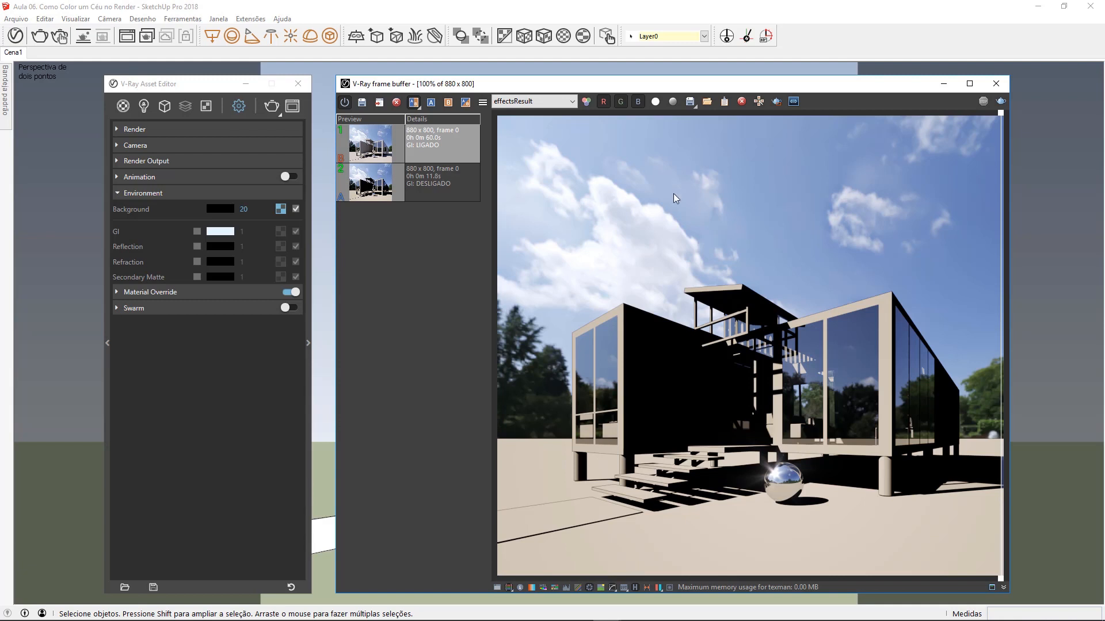
Step: Override the environment GI with a Sky texture linked to the SunLight and render the scene
left_click(196, 233)
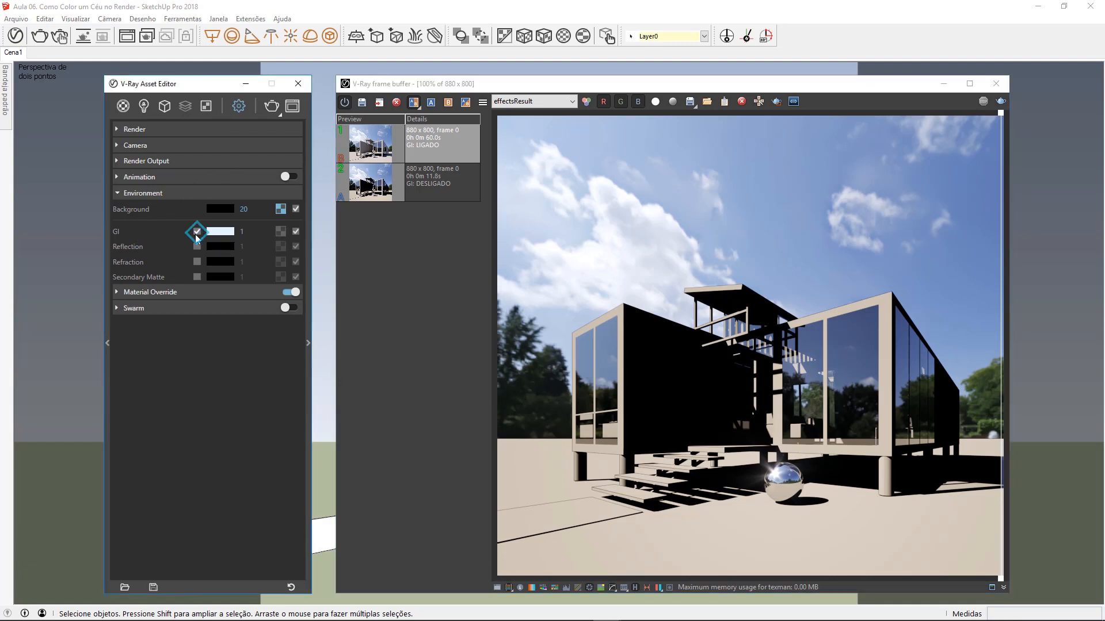
left_click(280, 231)
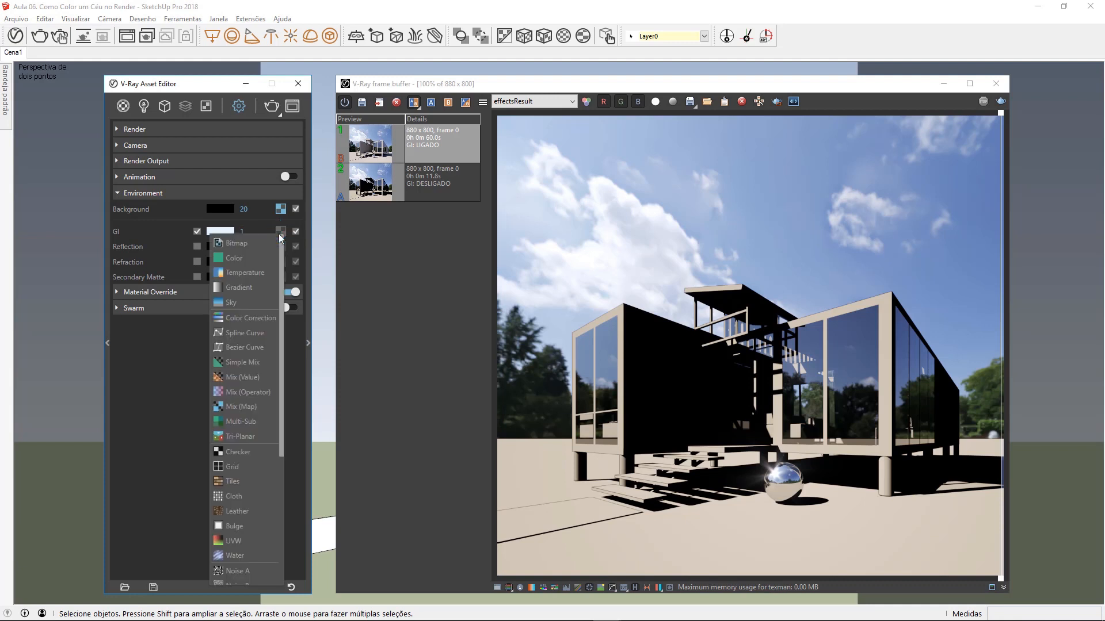
left_click(250, 305)
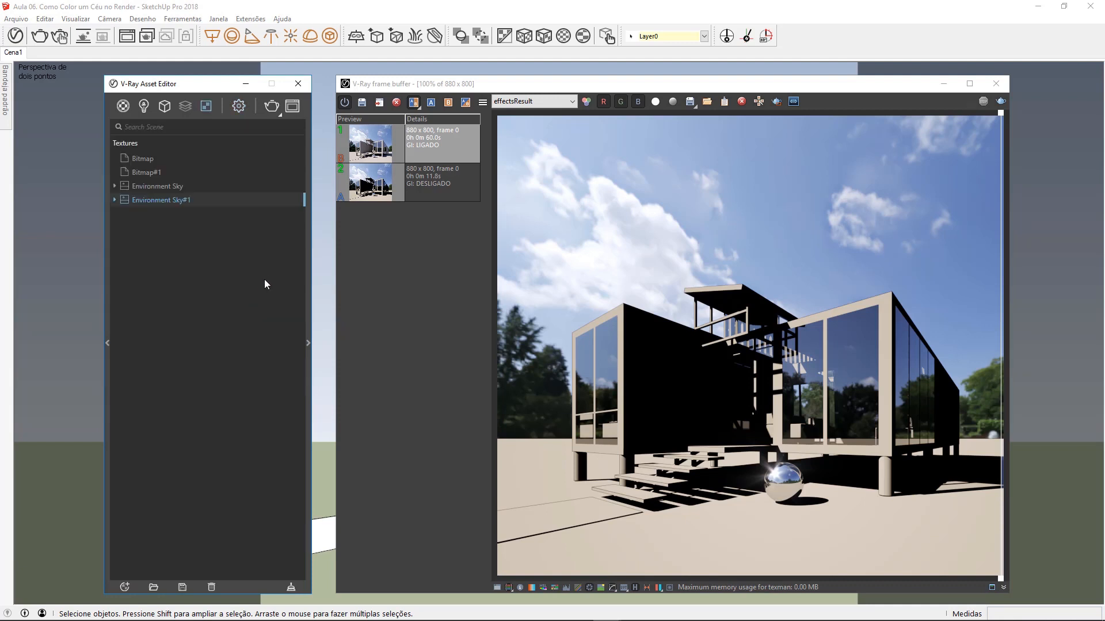
left_click(308, 276)
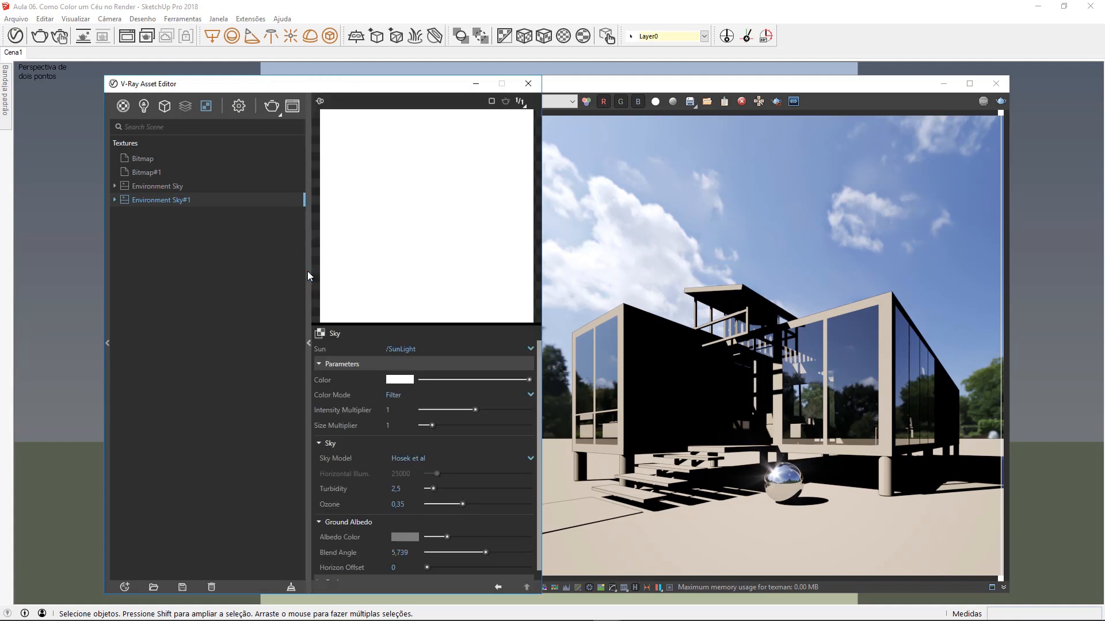
left_click(307, 276)
left_click(237, 107)
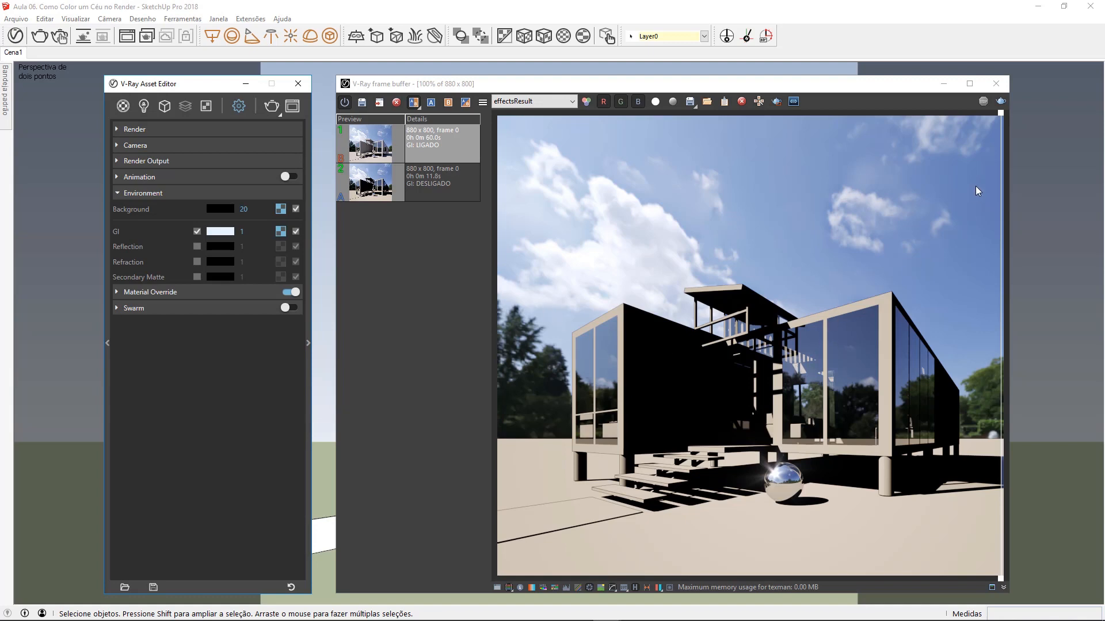
left_click(1001, 102)
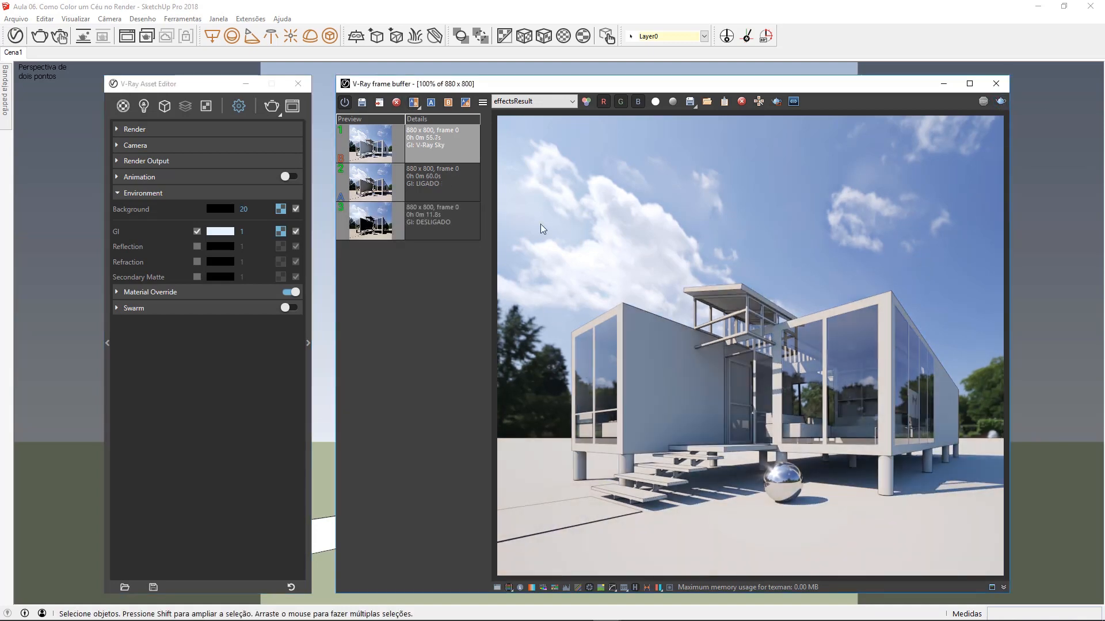
Step: Compare the V-Ray Sky GI render with the GI: LIGADO render by moving the divider, and close the comparison
left_click(413, 103)
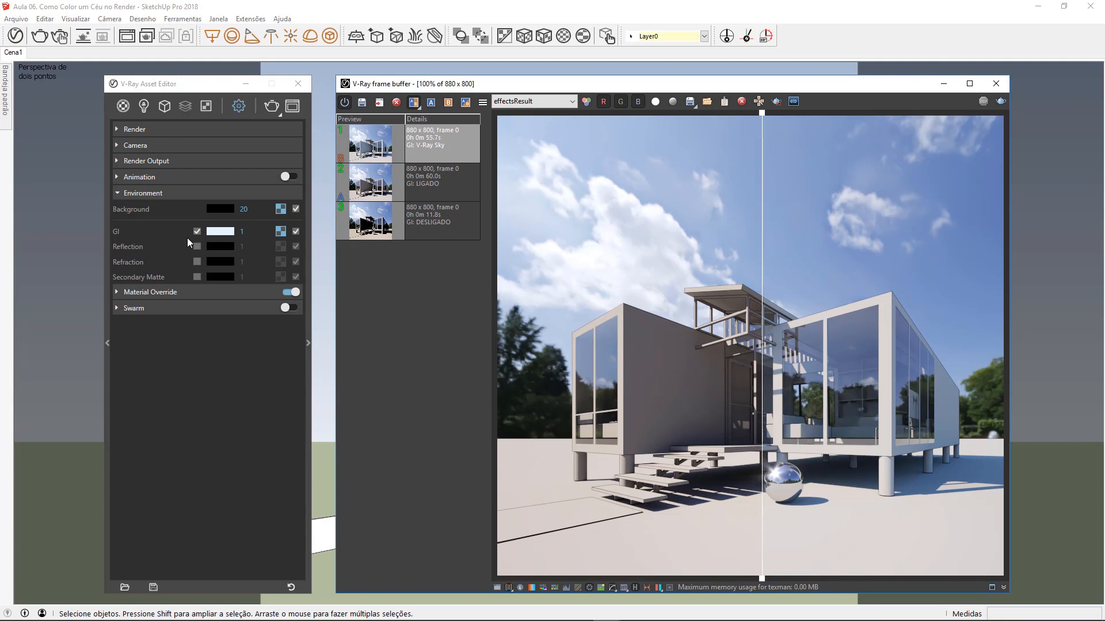
left_click_drag(763, 123, 588, 161)
left_click(414, 102)
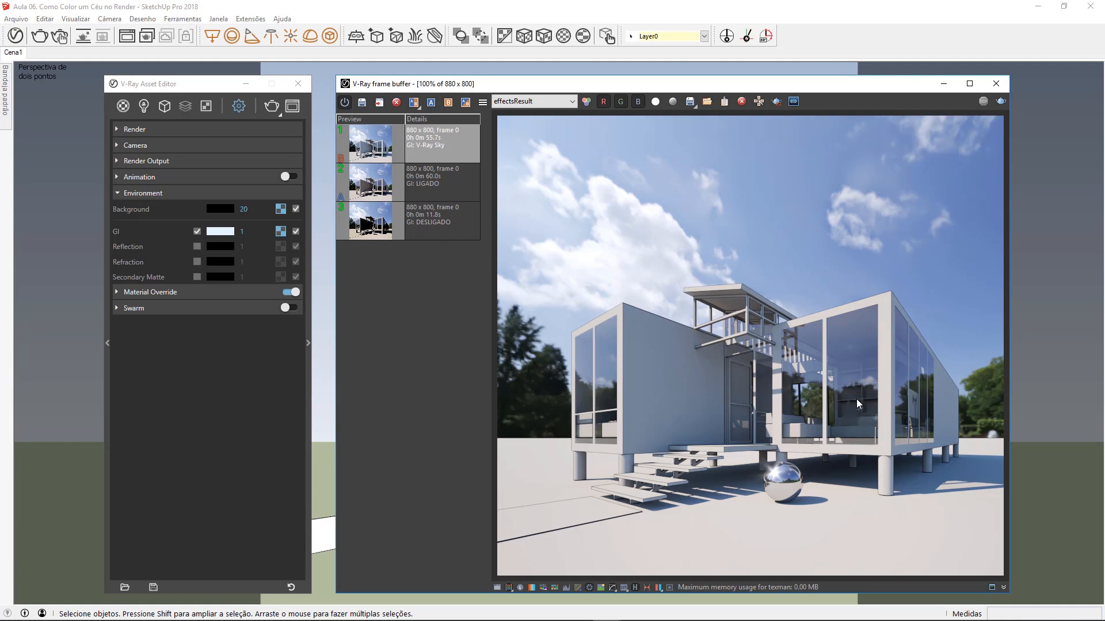
Step: Override the environment reflection with an HDR bitmap from the HDR 4 folder at intensity 50 and render the scene
left_click(196, 246)
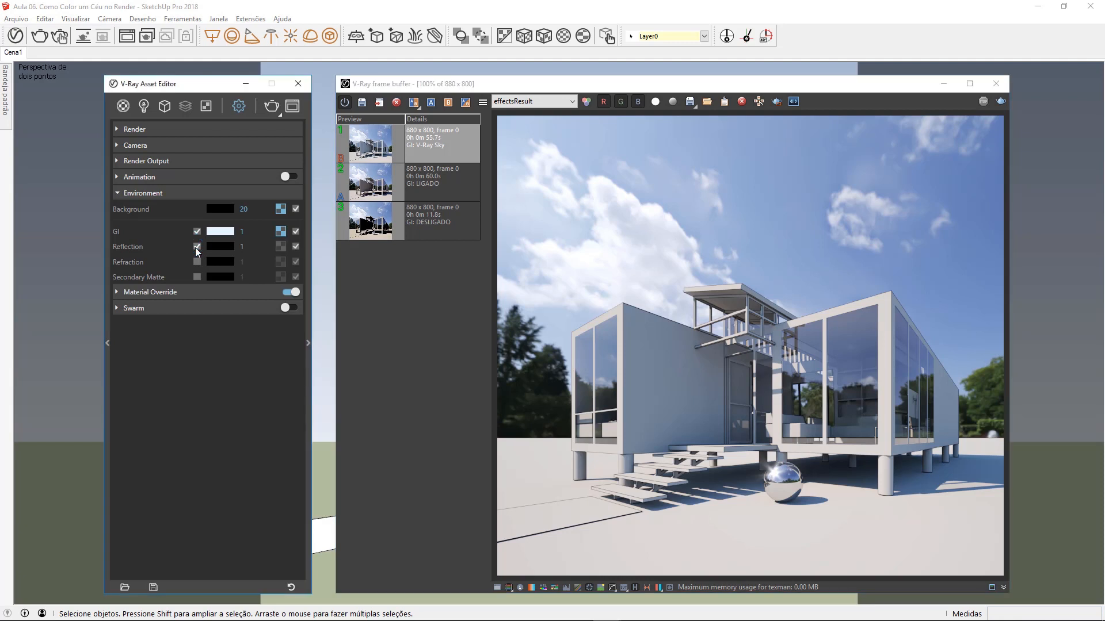
left_click(280, 247)
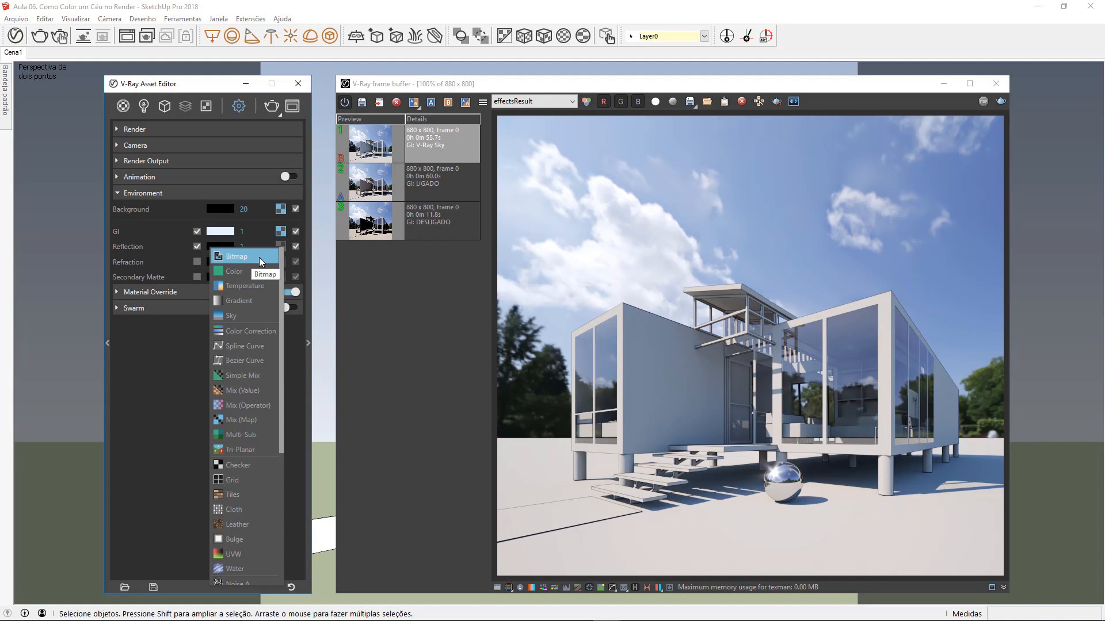
left_click(259, 257)
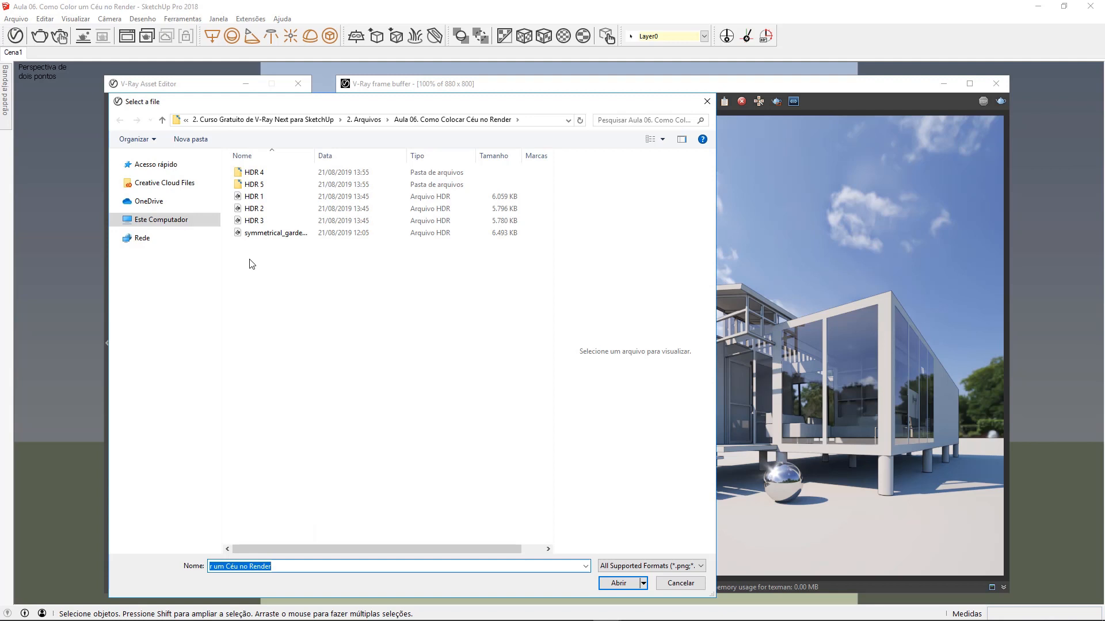
double_click(272, 177)
double_click(268, 208)
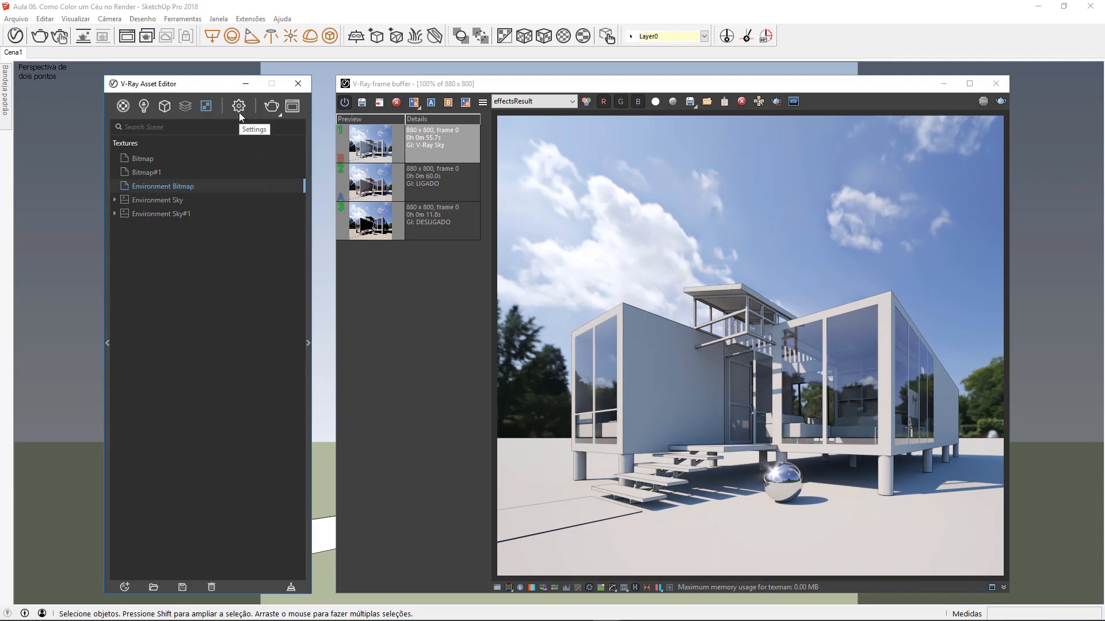
left_click(1000, 101)
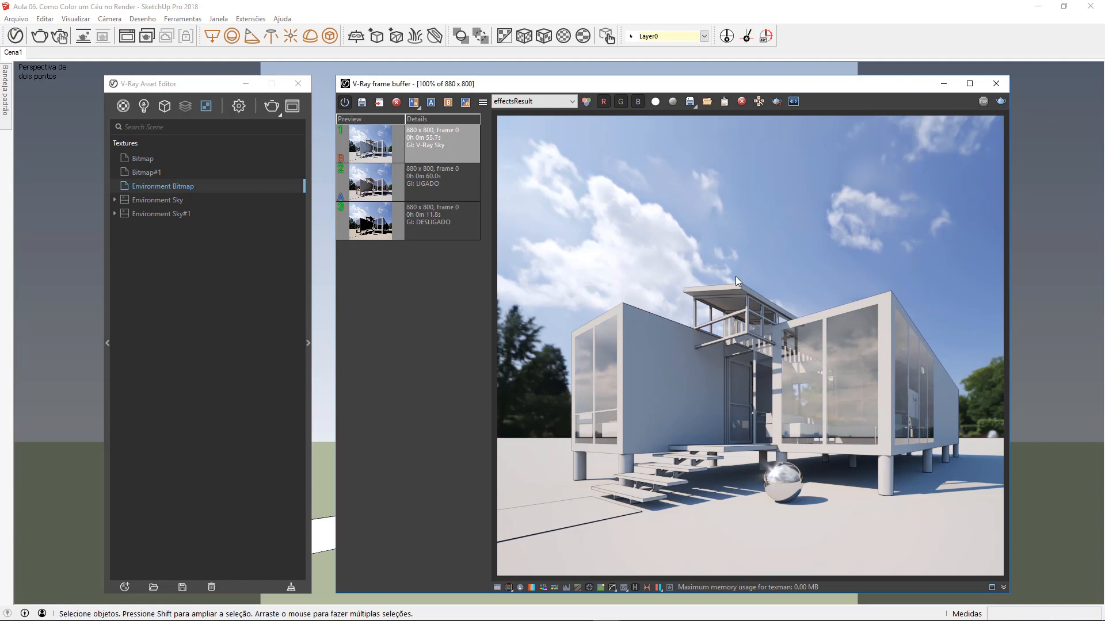
Step: Set the environment reflection intensity back to 1 and disable the reflection override
left_click(239, 106)
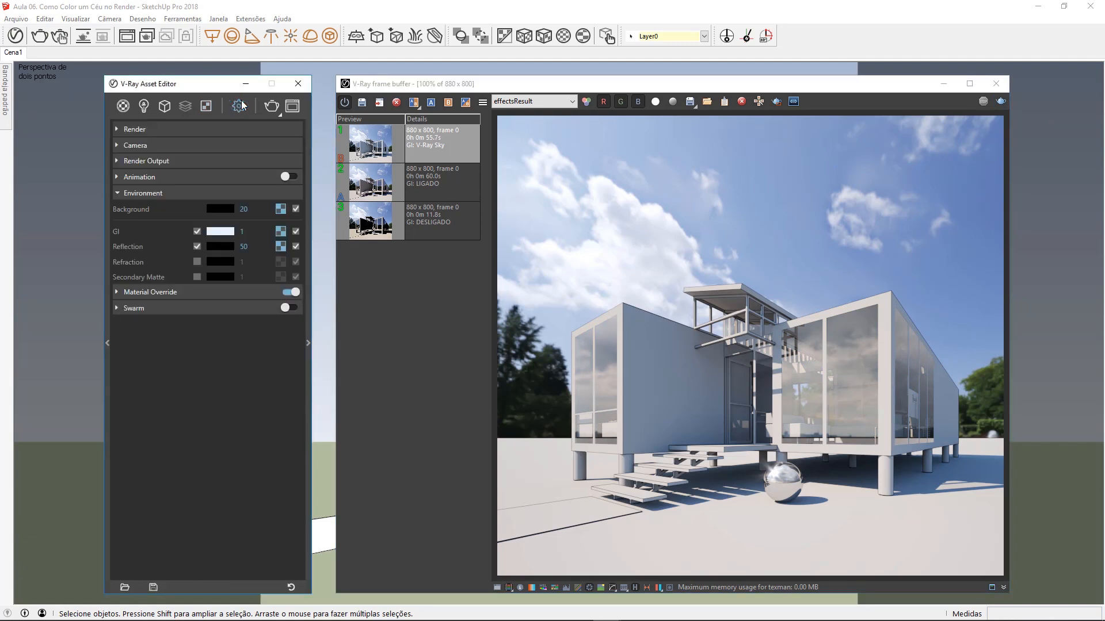
left_click(243, 246)
left_click(533, 286)
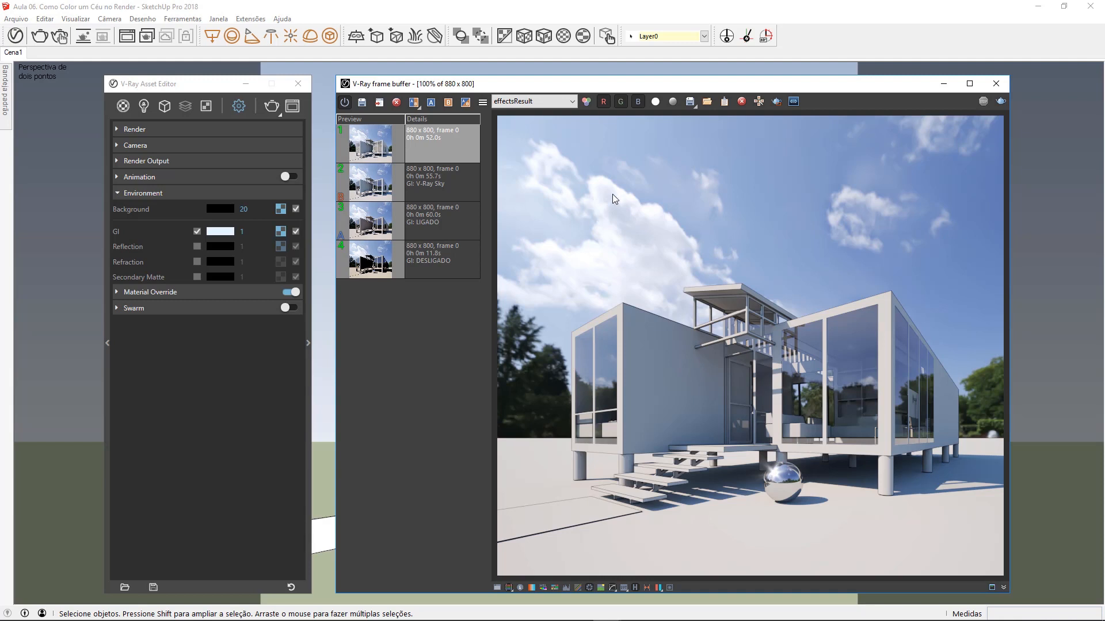
Step: Save the current rendered image as a PNG file named Render
left_click(693, 104)
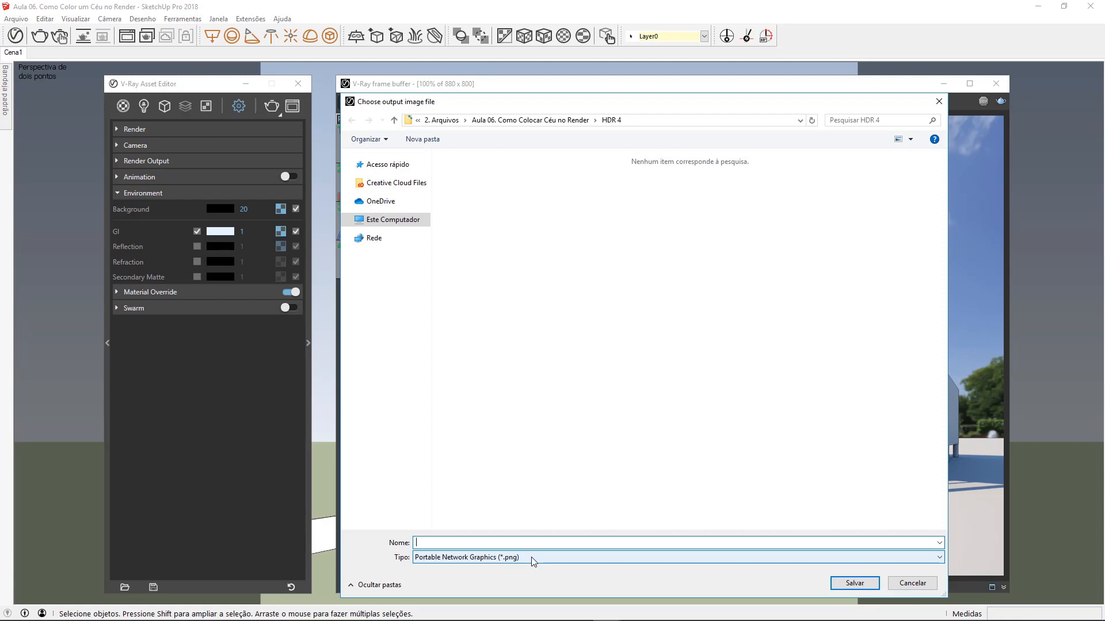
type("Render")
key("Return")
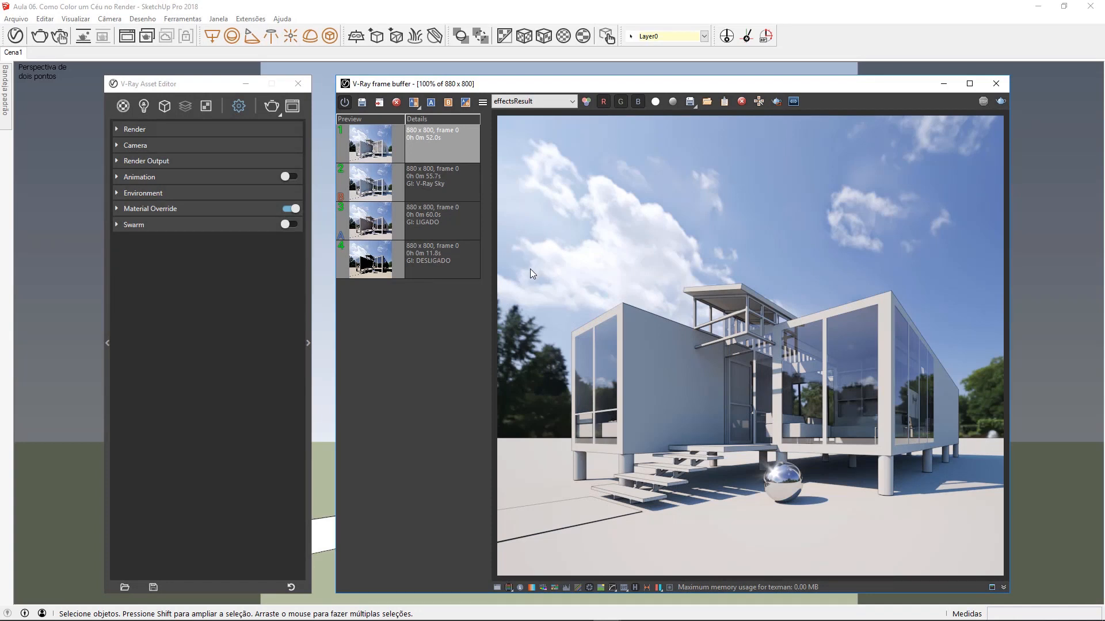
Step: Enable automatic image saving in the render output settings and set the file to the PNG "Render com BG" in the Renders folder
left_click(198, 162)
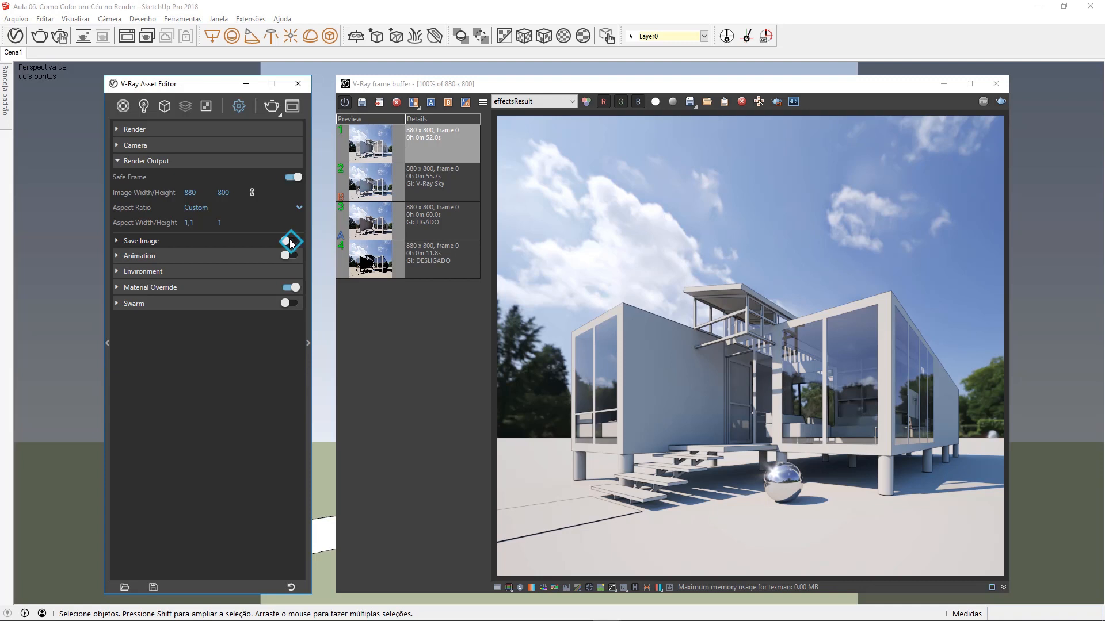
left_click(208, 240)
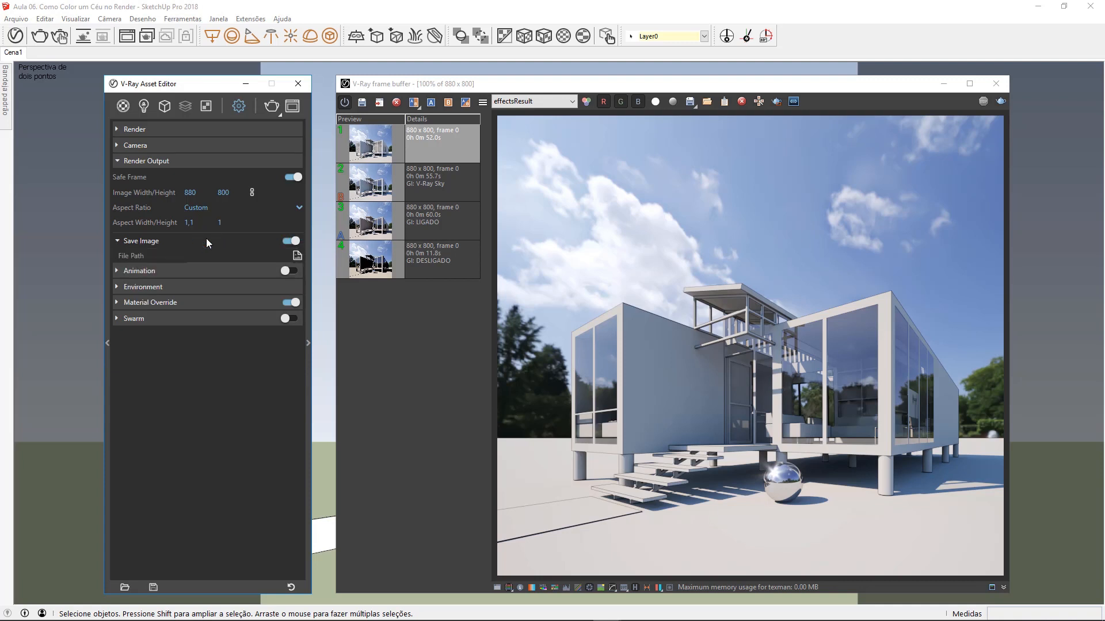
left_click(296, 255)
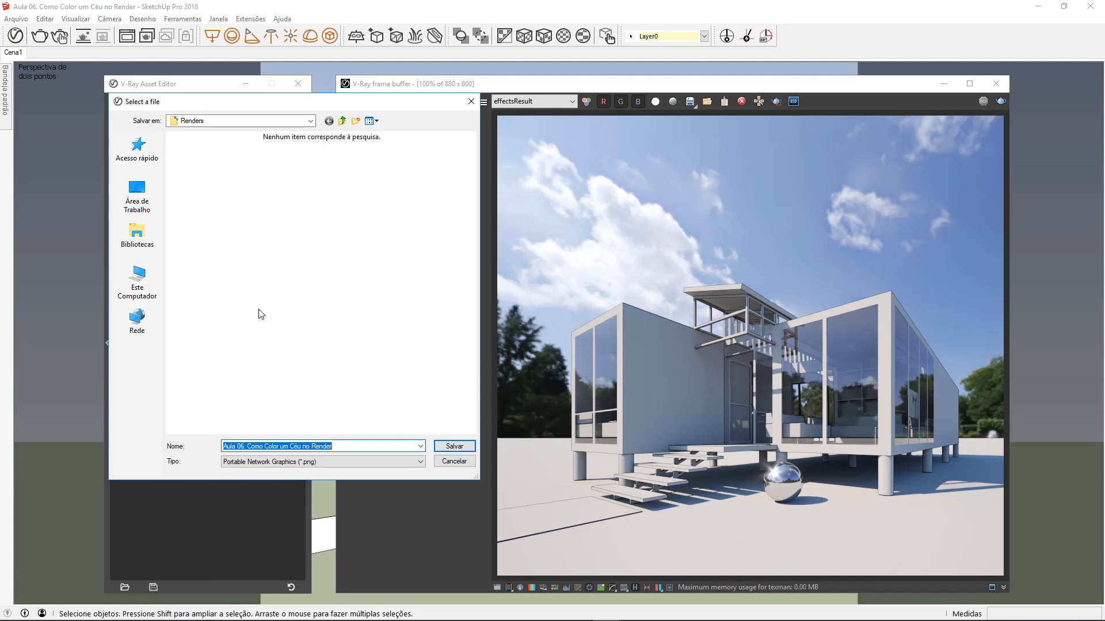
left_click(338, 447)
double_click(339, 447)
key("ctrl+a")
type("r")
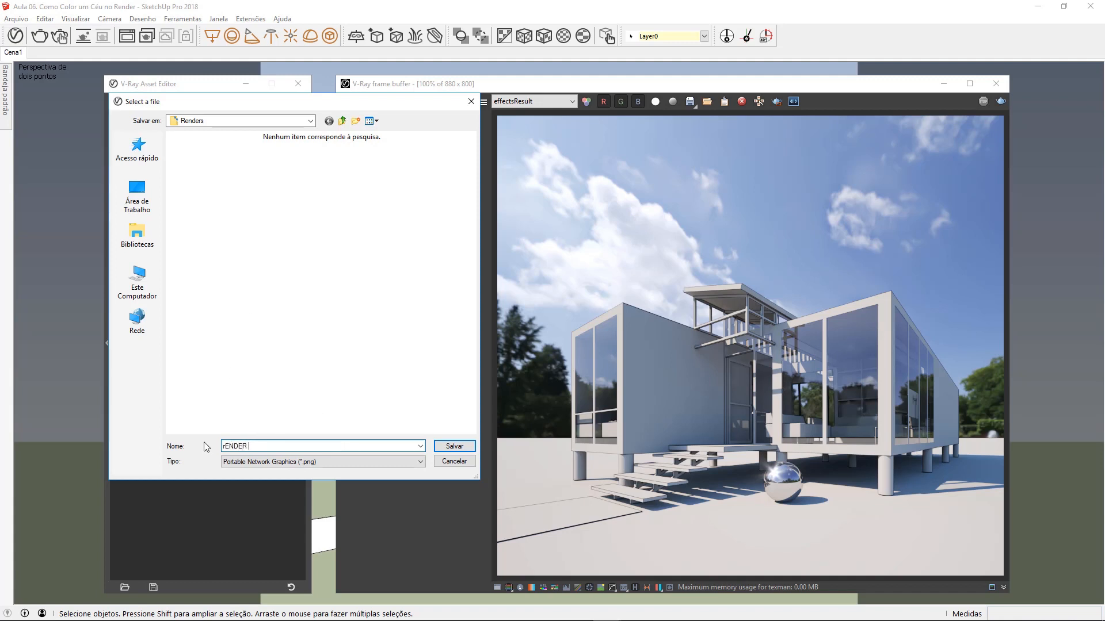
key("BackSpace")
key("BackSpace")
key("BackSpace")
key("BackSpace")
key("BackSpace")
type("Render com BG")
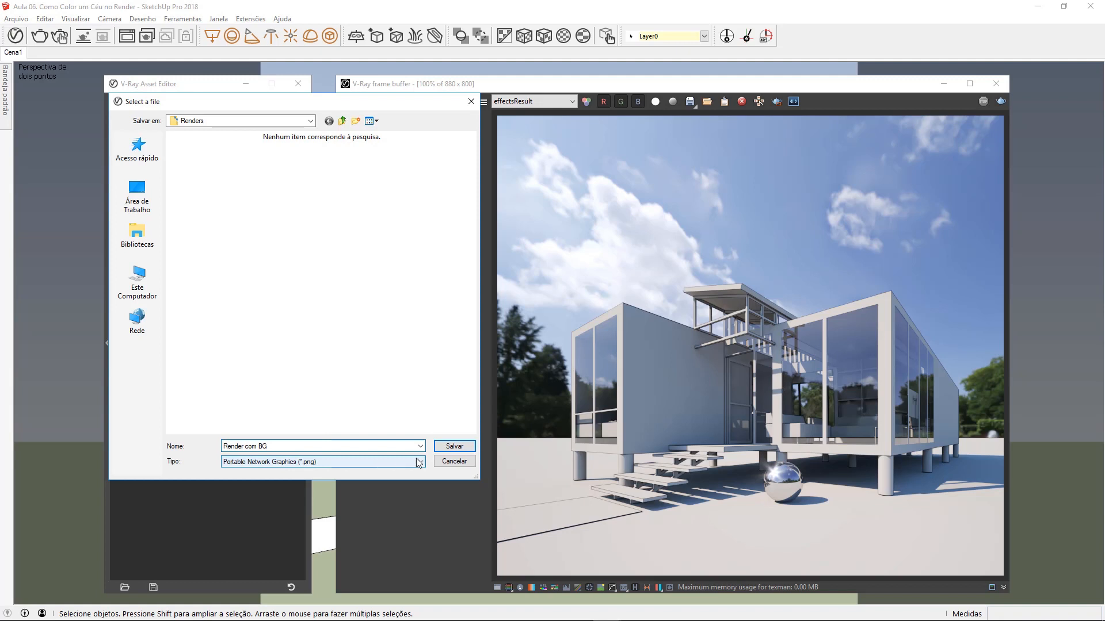
left_click(461, 446)
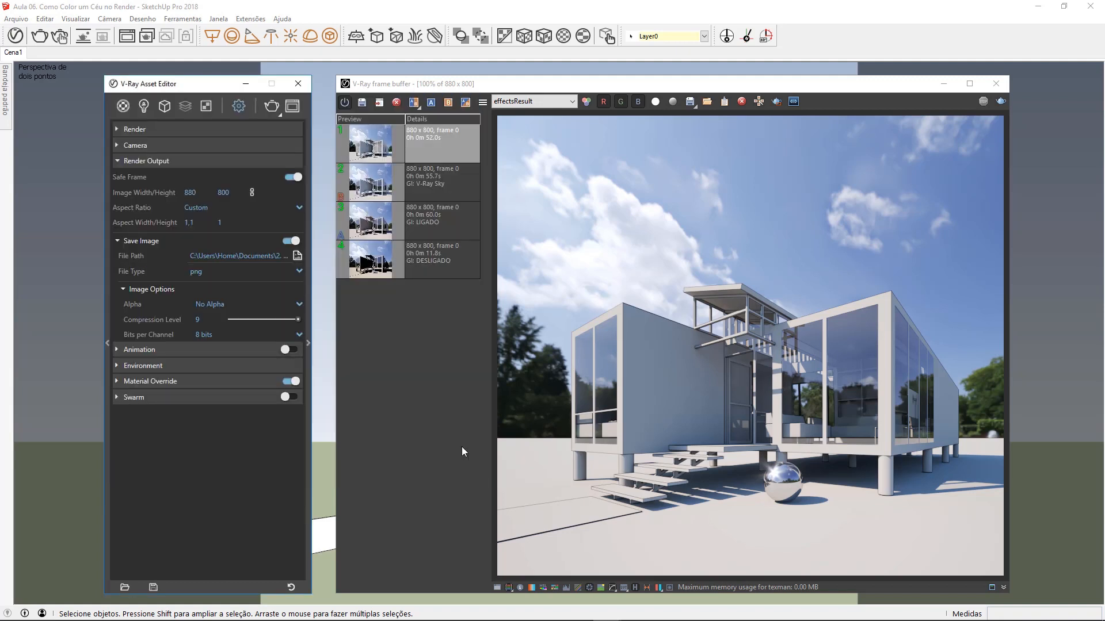
Step: Switch the saved image's Alpha option to Include Alpha and back to No Alpha
left_click(164, 289)
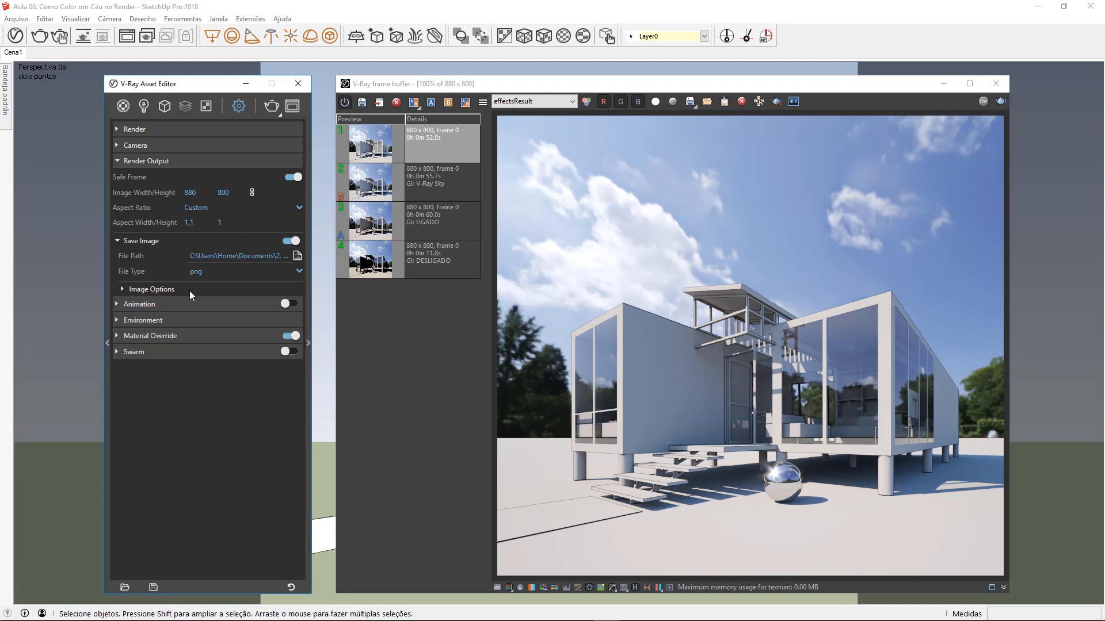
left_click(191, 291)
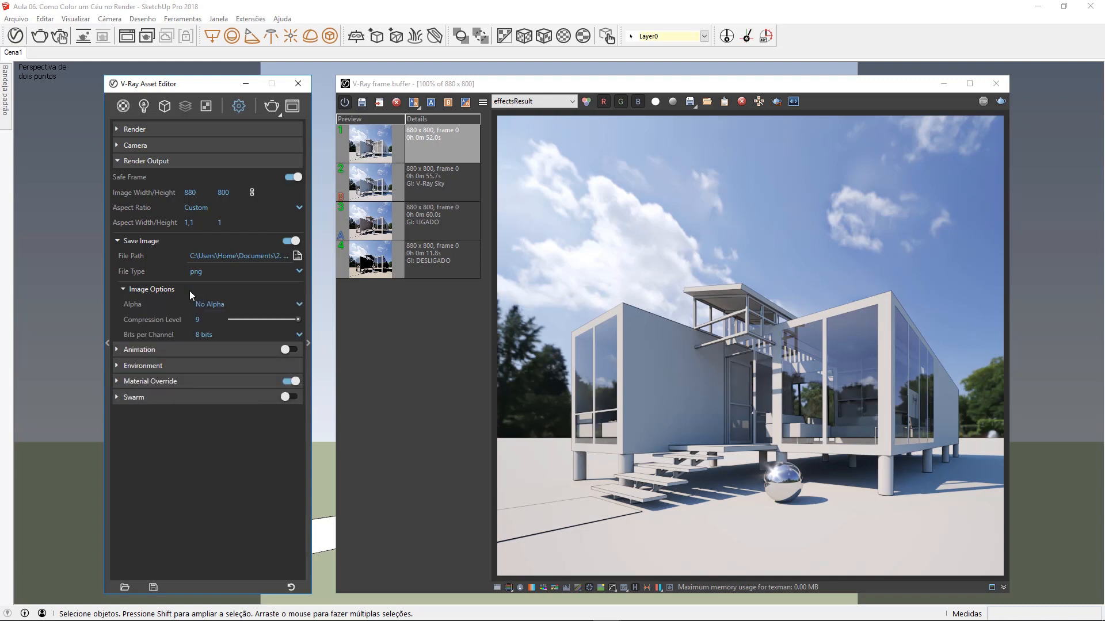
left_click(281, 309)
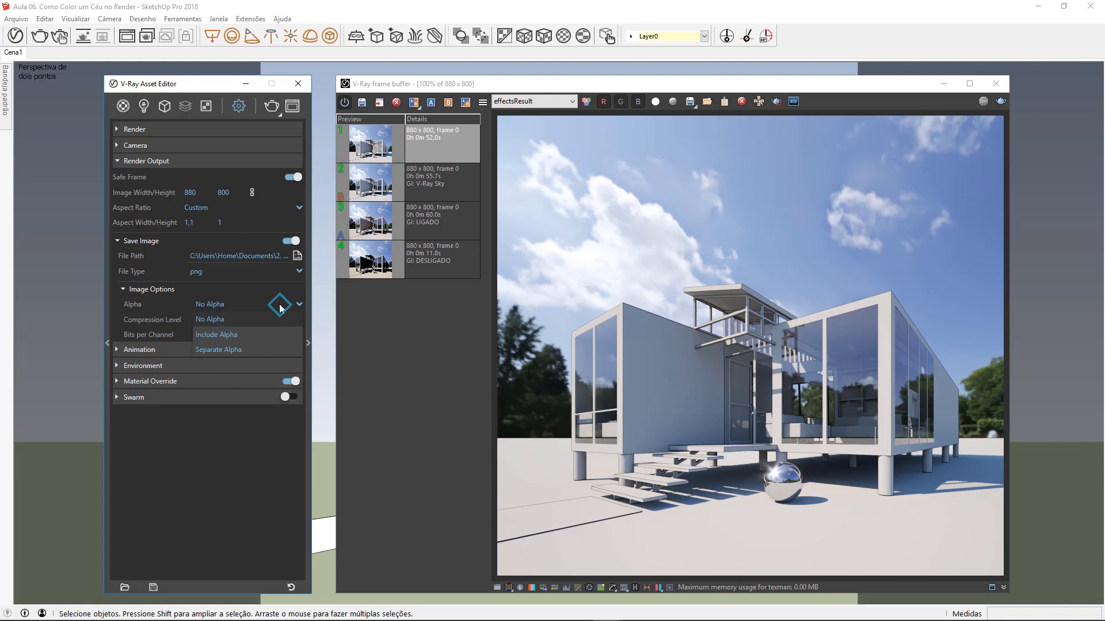
left_click(251, 336)
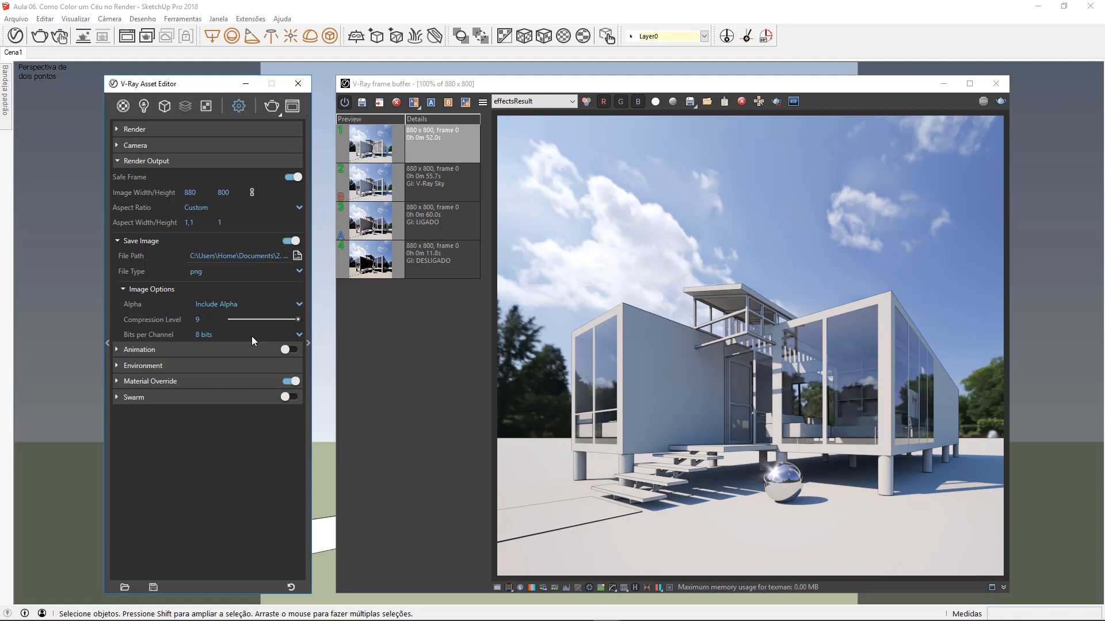
left_click(241, 306)
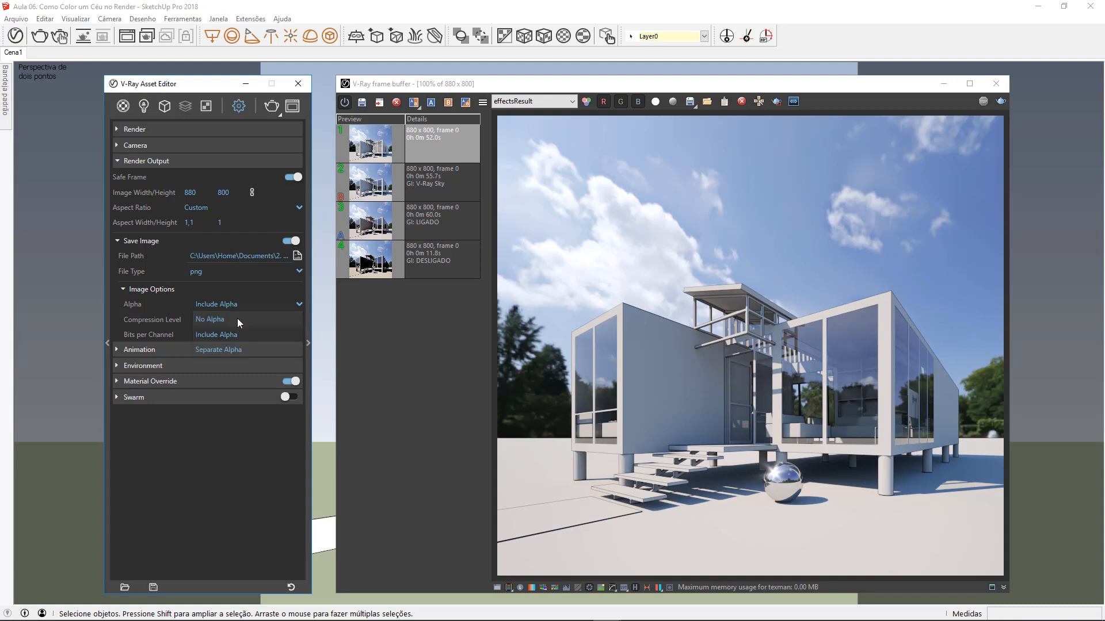
left_click(233, 320)
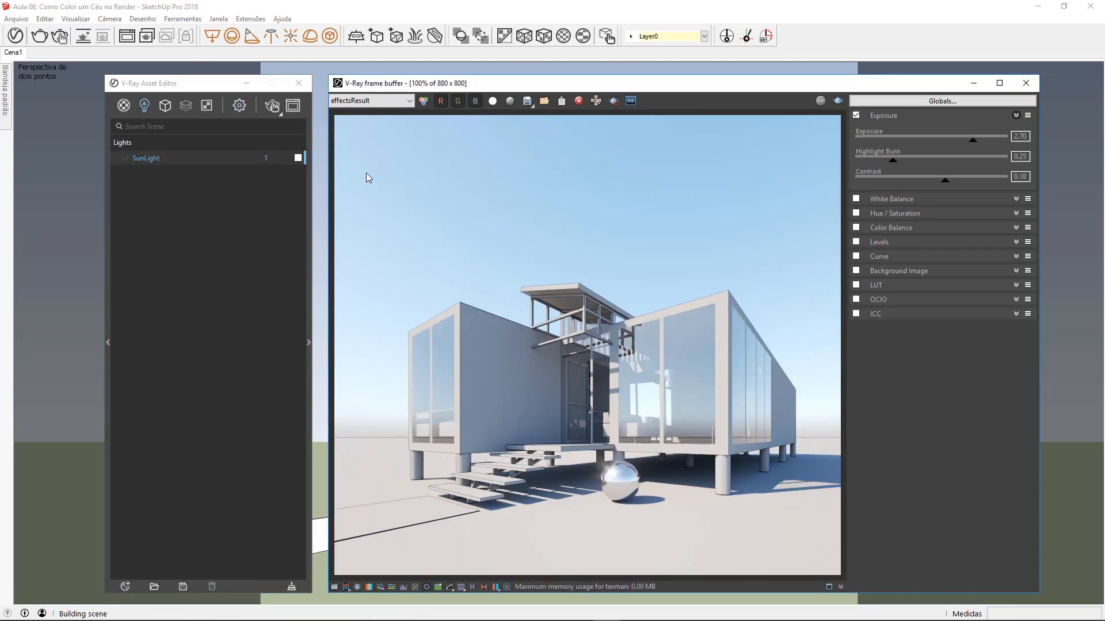
Step: Start an interactive render and assign a bitmap sky image as the texture of the environment background
left_click(271, 105)
left_click(239, 105)
left_click(144, 193)
left_click(281, 212)
left_click(320, 335)
left_click(350, 345)
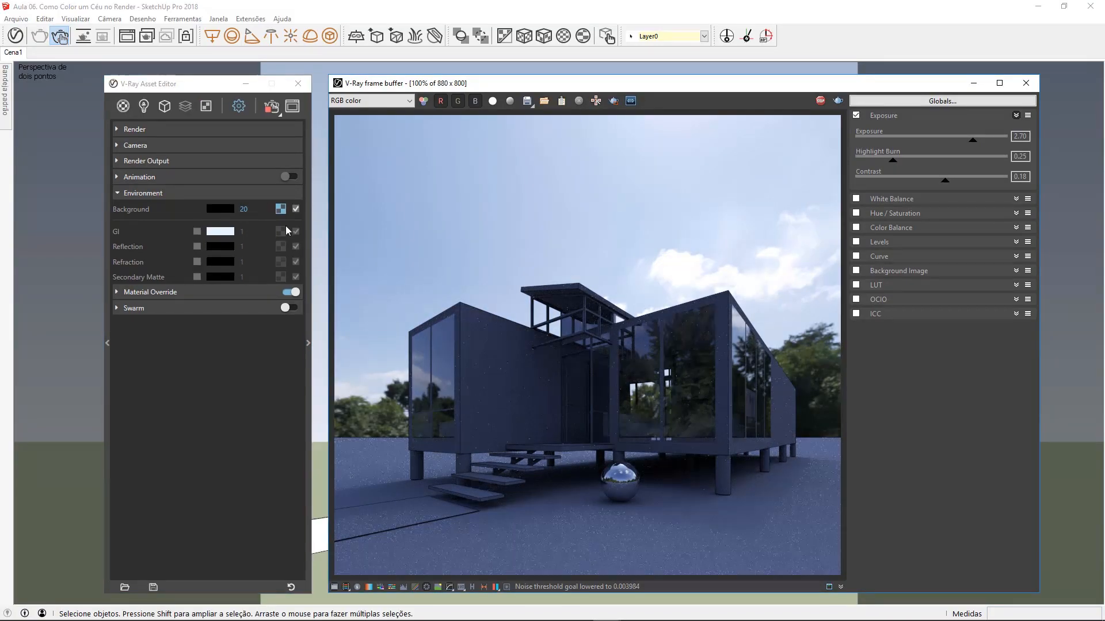
left_click(281, 208)
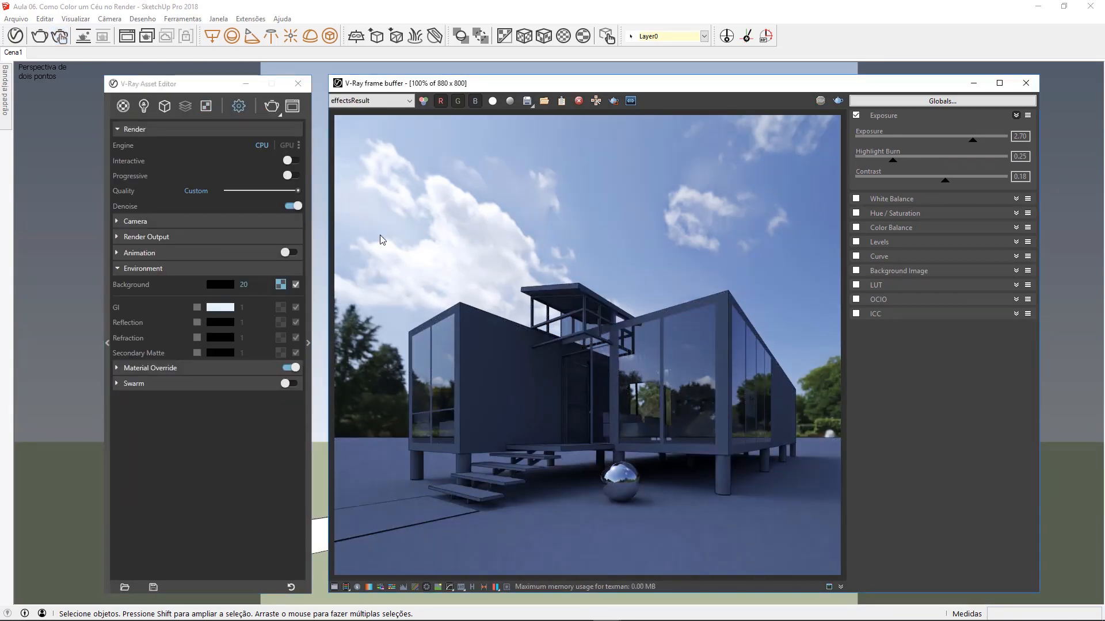
Step: Turn off global illumination and compare the renders noted GI: LIGADO and GI: DESLIGADO across the full image
left_click(173, 130)
left_click(393, 116)
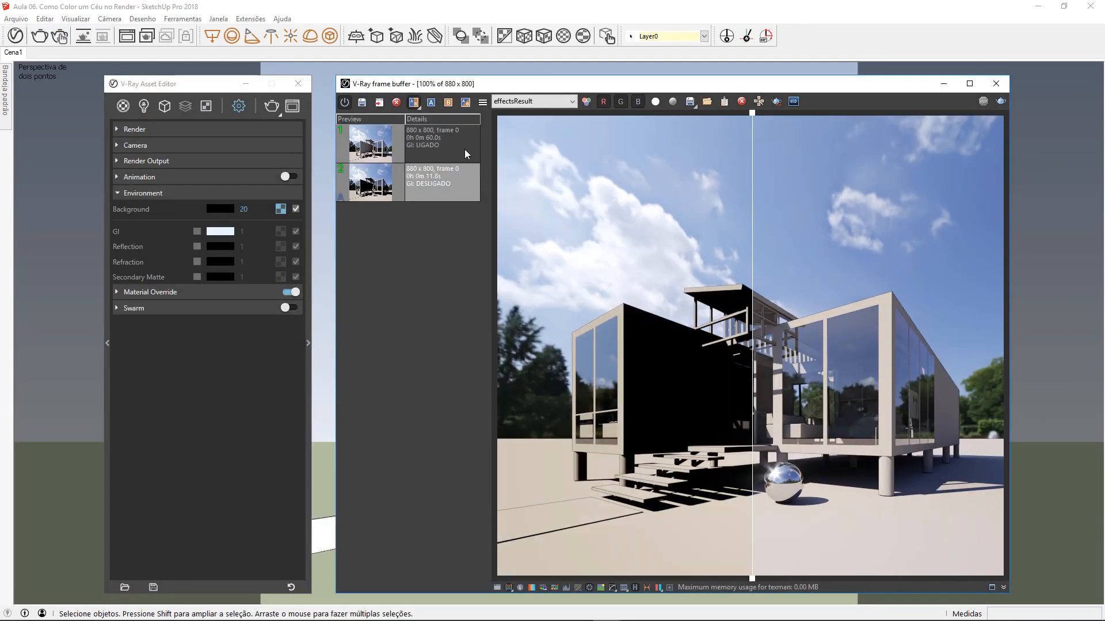
left_click(465, 149)
left_click(448, 102)
left_click_drag(752, 113, 1001, 114)
mouse_move(1001, 113)
left_mouse_down()
mouse_move(496, 113)
mouse_move(1000, 113)
left_mouse_up()
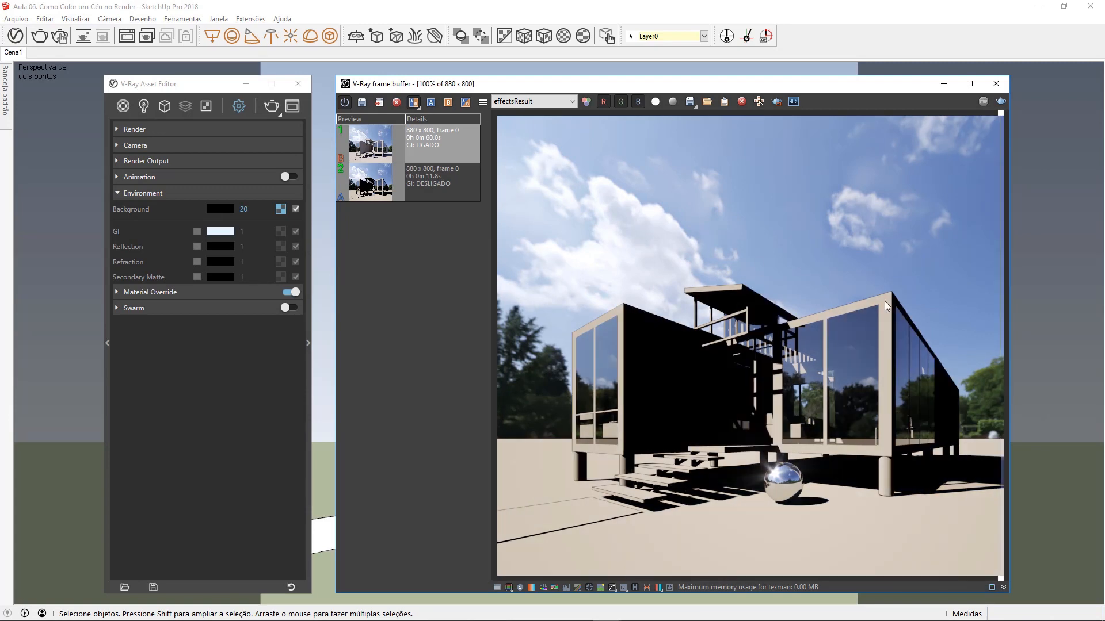
Step: Enable the environment GI override with a sky texture and compare the V-Ray Sky render with the GI: LIGADO render
left_click(280, 232)
left_click(250, 303)
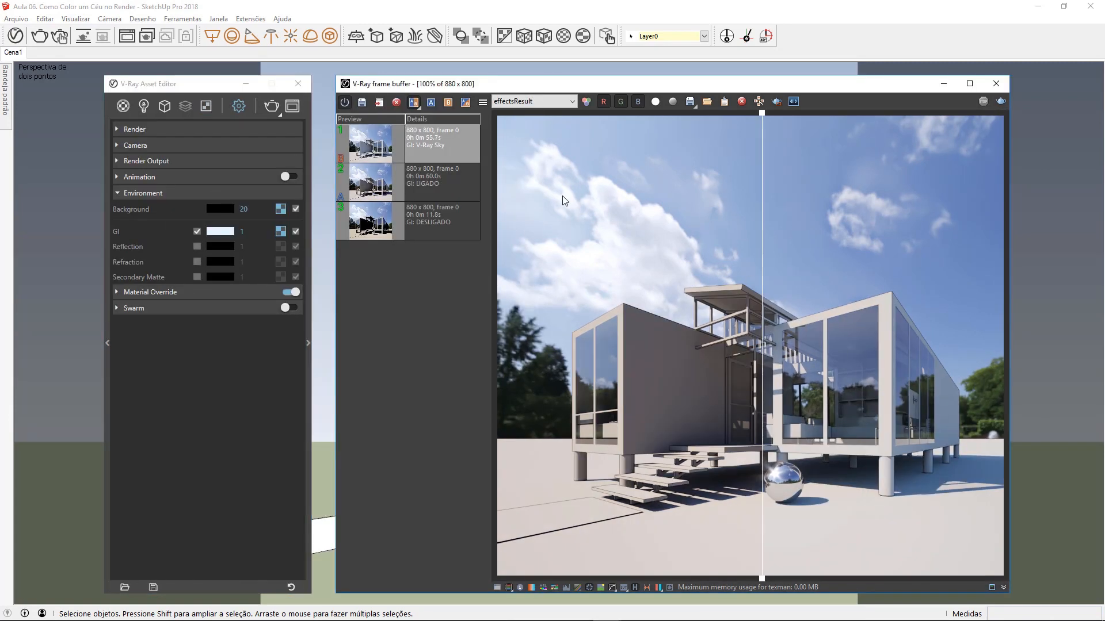
left_click_drag(760, 160, 551, 160)
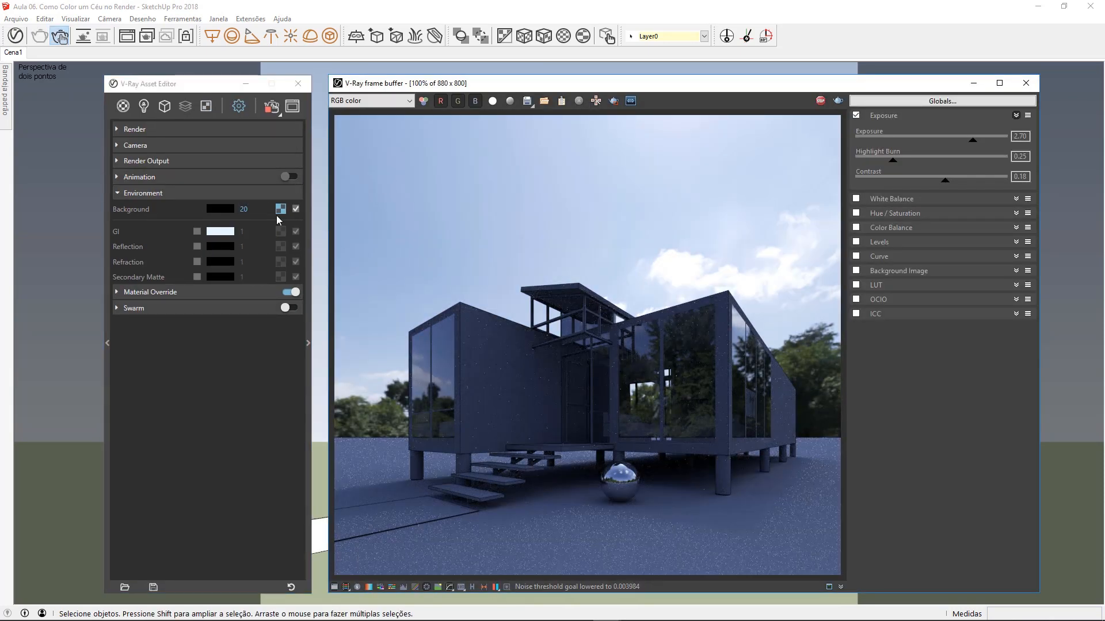
Step: Open the texture placement settings of the environment background's bitmap
left_click(280, 211)
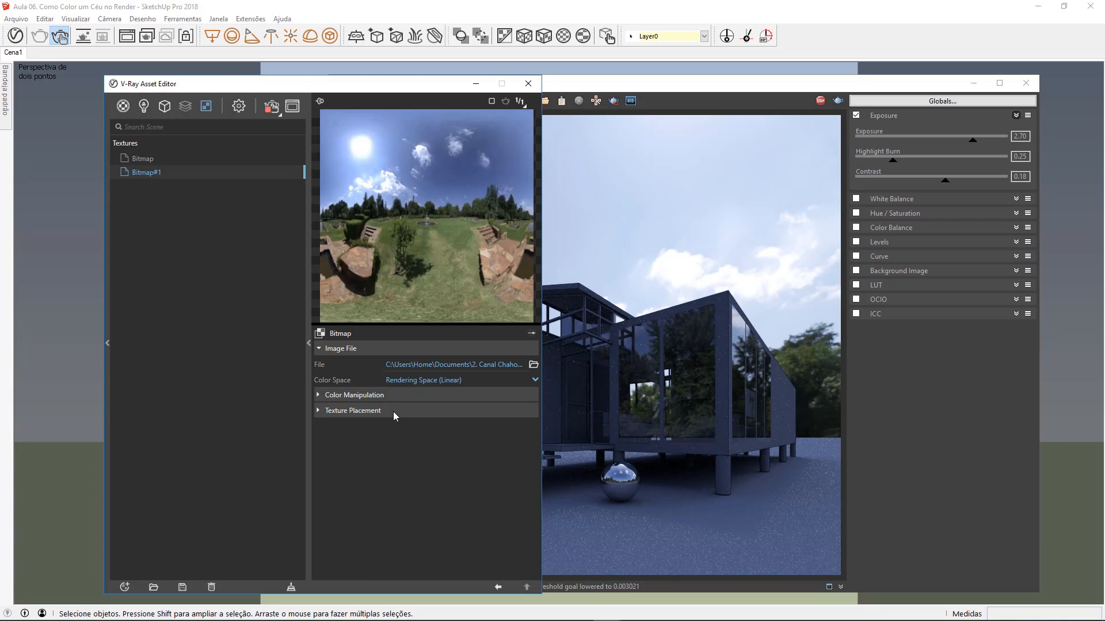
left_click(352, 410)
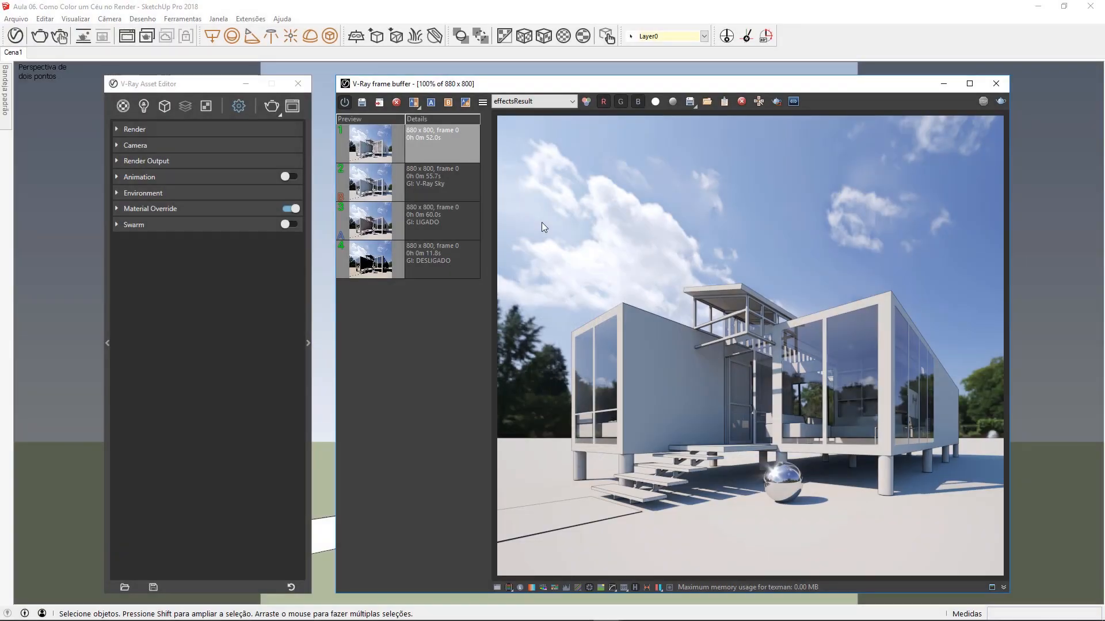
Step: Enable automatic image saving in the render output settings and set the output file name to "Render em PNG"
left_click(198, 162)
left_click(289, 240)
type("rENDER")
key("BackSpace")
key("BackSpace")
key("BackSpace")
key("BackSpace")
key("BackSpace")
key("BackSpace")
key("BackSpace")
type("Render em PNG")
left_click(454, 447)
Step: Set the Alpha option of the saved PNG image to Include Alpha
left_click(189, 291)
left_click(188, 292)
left_click(239, 305)
left_click(240, 331)
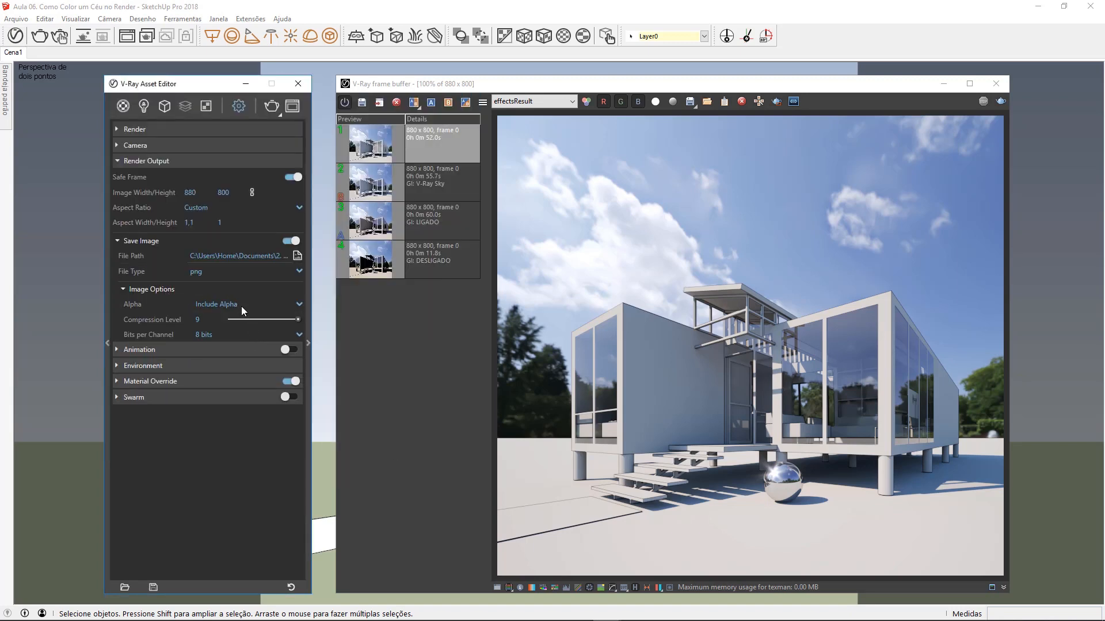